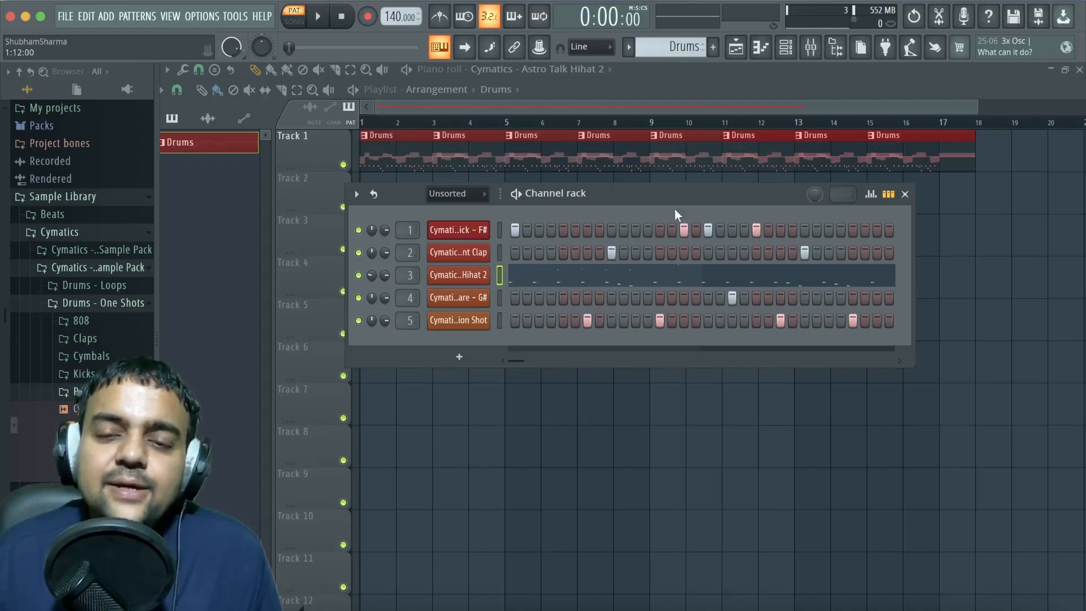
# - Place the Astro Caffeine Kick sample at bar 1 on Track 3 and the Astro Mode Snare at bar 2 on Track 4
pyautogui.moveTo(595, 201); pyautogui.dragTo(660, 184)
pyautogui.press('F6')
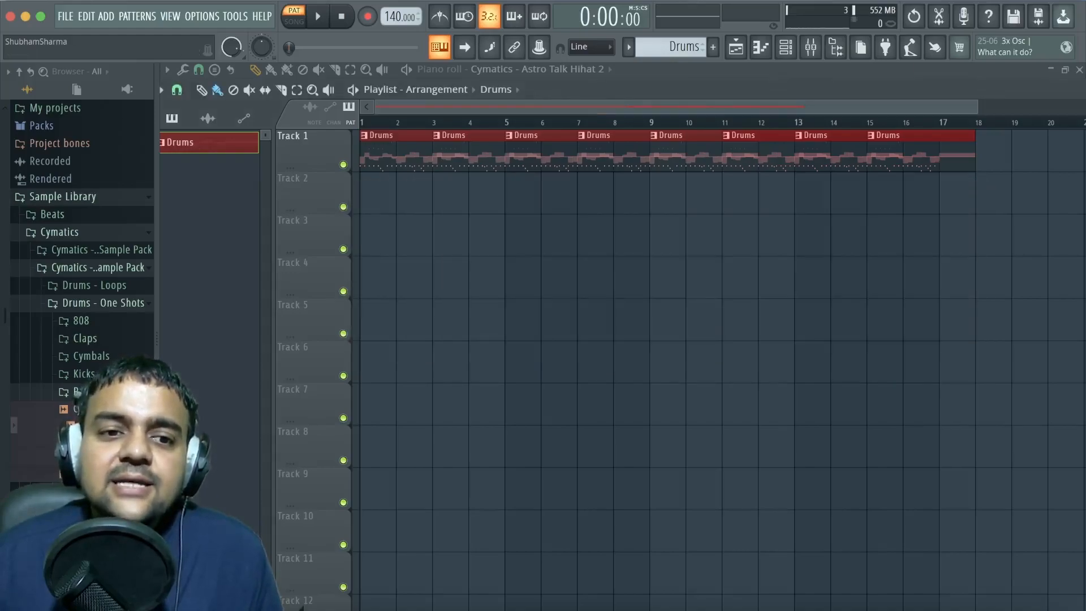
pyautogui.moveTo(79, 403); pyautogui.dragTo(432, 280)
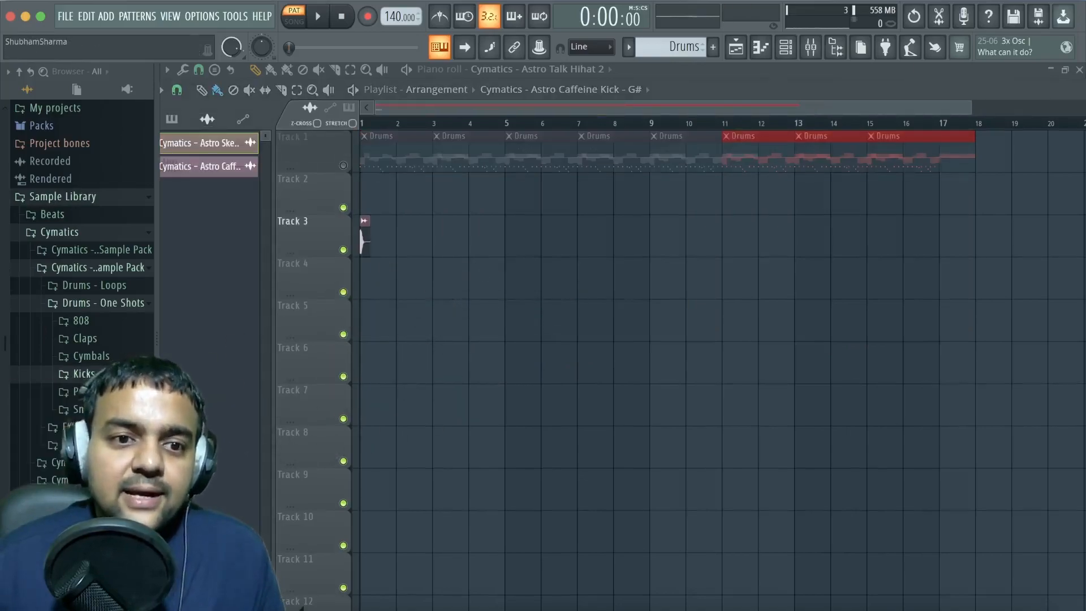
pyautogui.scroll(3, 79, 283)
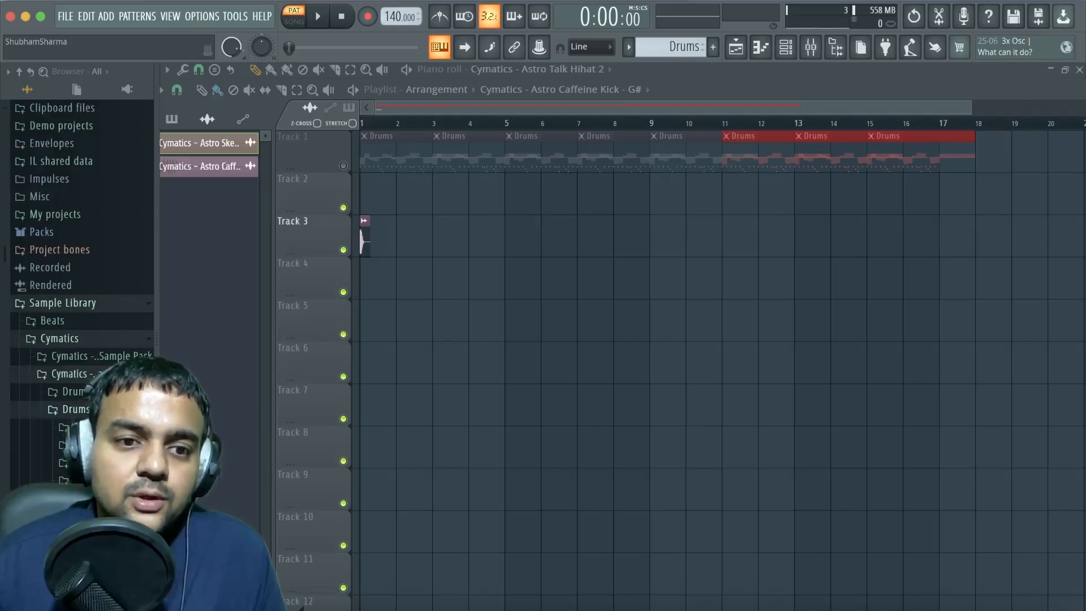
pyautogui.scroll(1, 79, 282)
pyautogui.moveTo(79, 488); pyautogui.dragTo(399, 277)
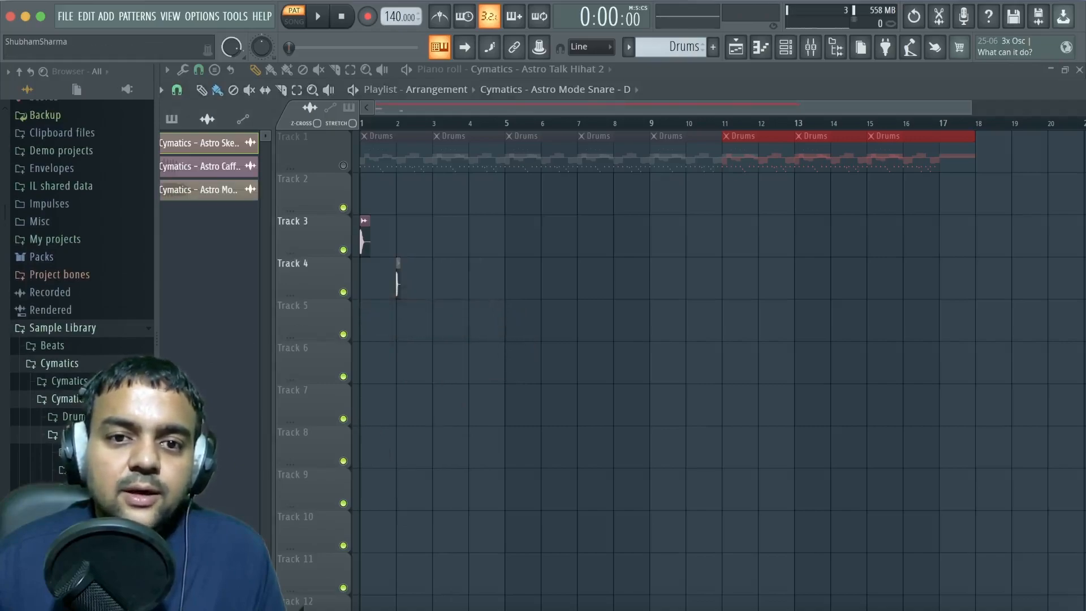
# - Set the playlist snap to 1/2 beat
pyautogui.moveTo(966, 106); pyautogui.dragTo(492, 107)
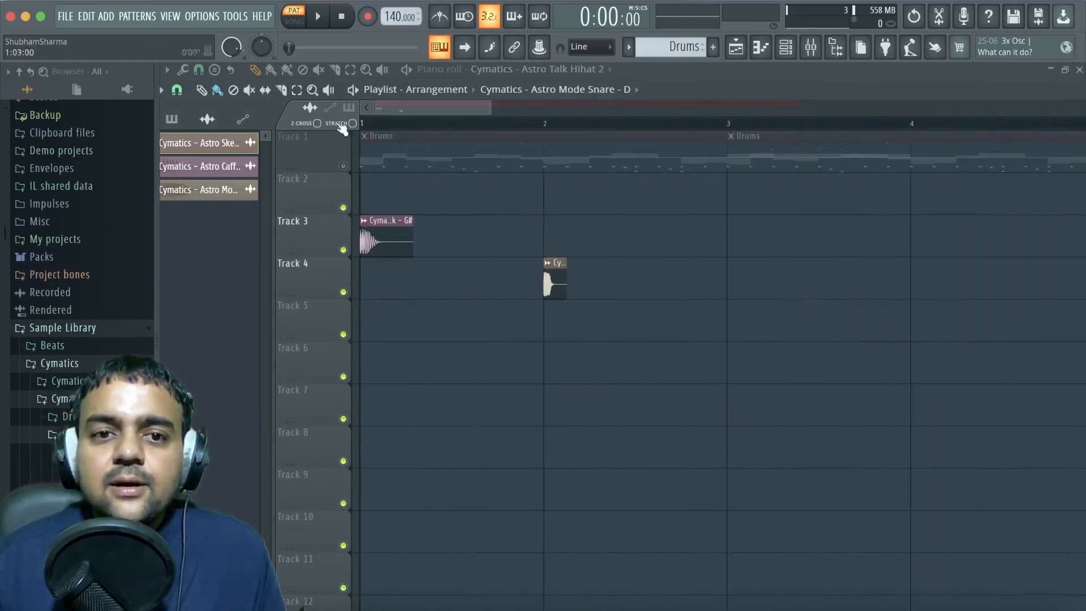
pyautogui.click(177, 90)
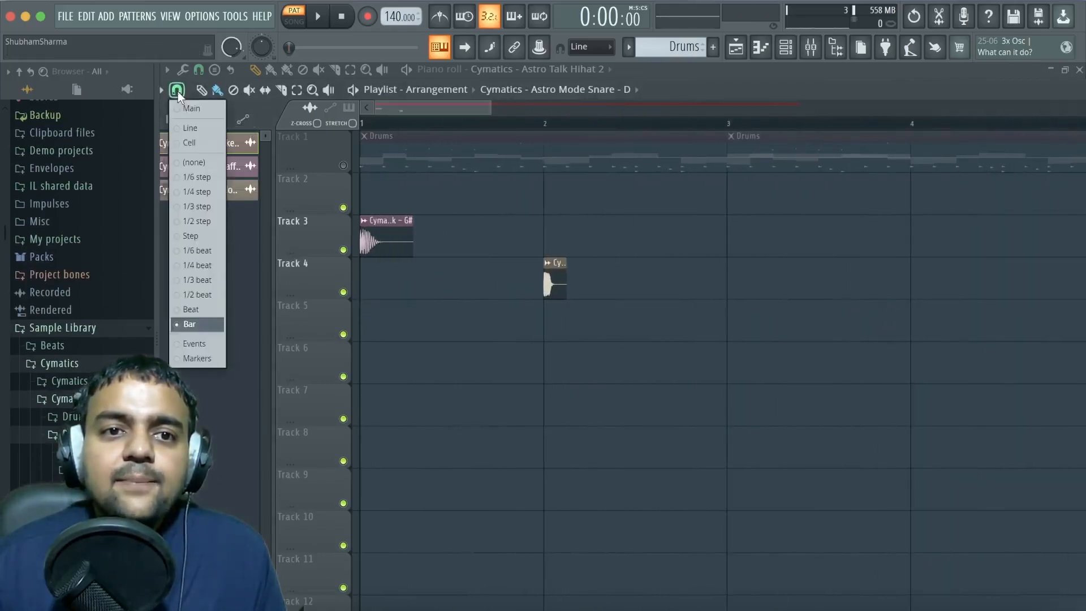
pyautogui.click(189, 295)
# - Add Astro Caffeine Kick clips on Track 3 near the end of bar 1 and on Track 4 at 2:03:00
pyautogui.click(386, 243)
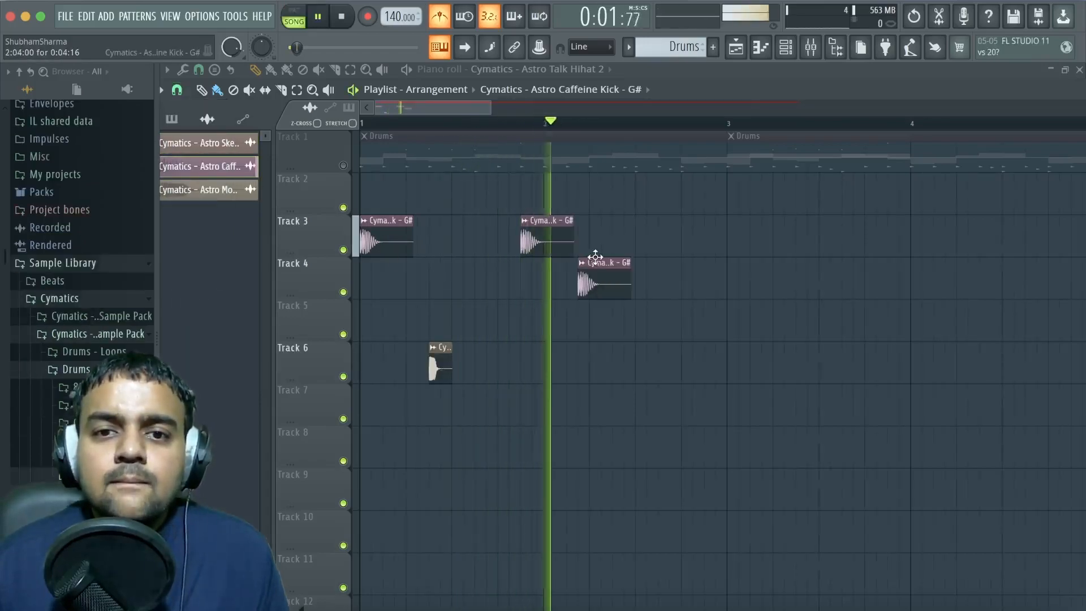
pyautogui.moveTo(594, 283); pyautogui.dragTo(590, 284)
pyautogui.press('space')
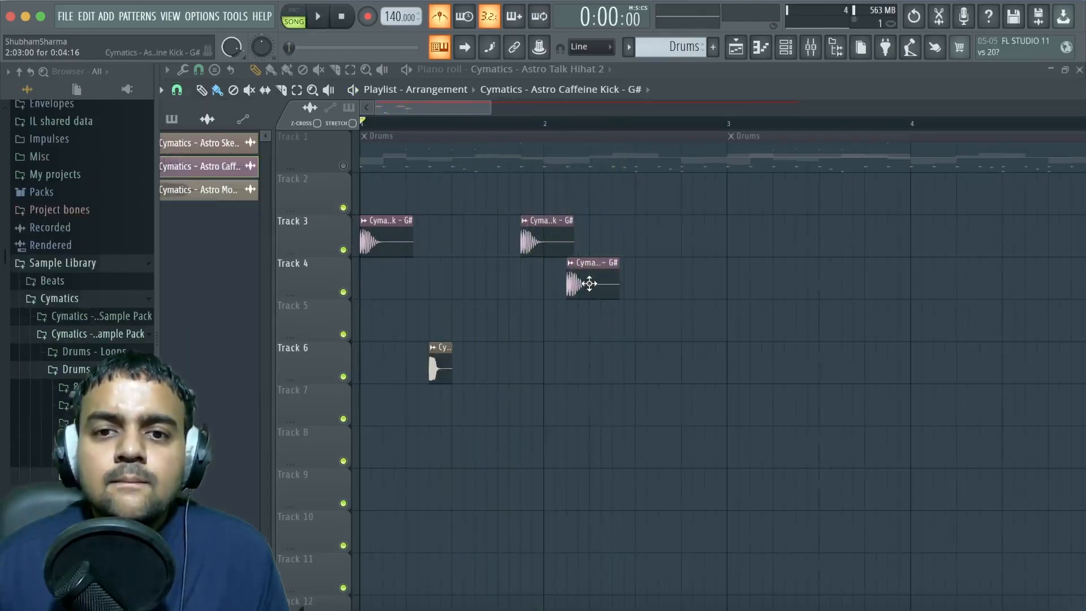
pyautogui.press('space')
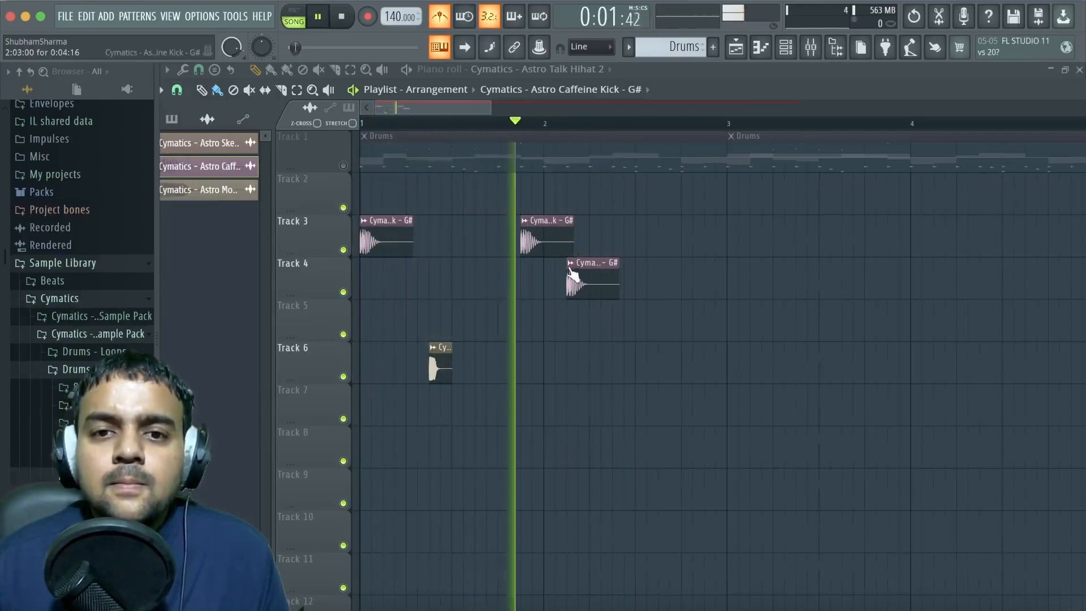
# - Place a second Astro Mode Snare clip on Track 6 at 2:09:00 and play the pattern back
pyautogui.click(638, 362)
pyautogui.press('space')
pyautogui.click(447, 366)
pyautogui.rightClick(655, 368)
pyautogui.press('space')
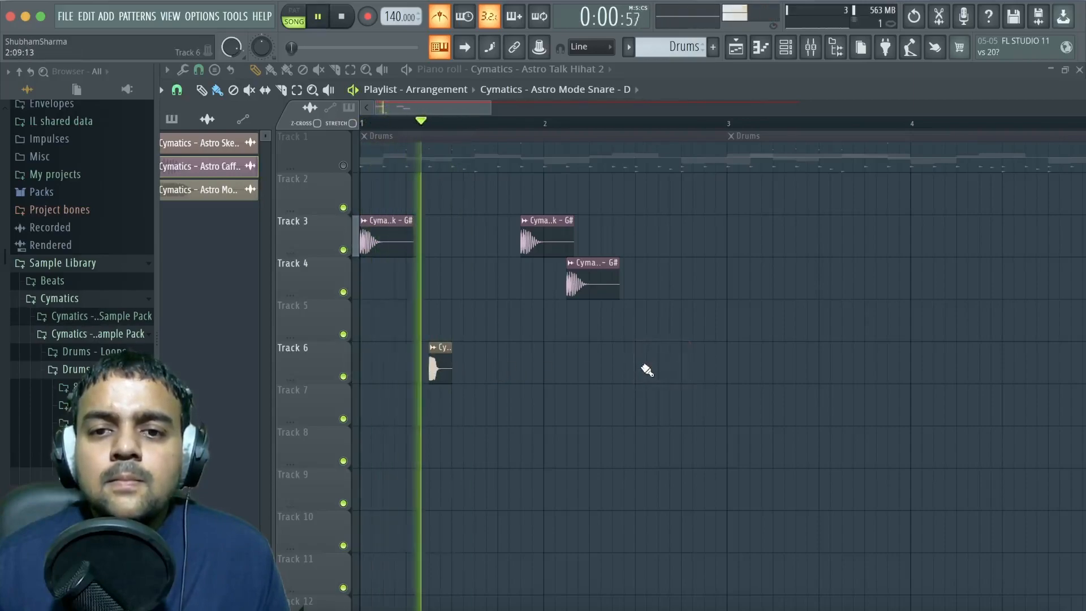
pyautogui.click(644, 367)
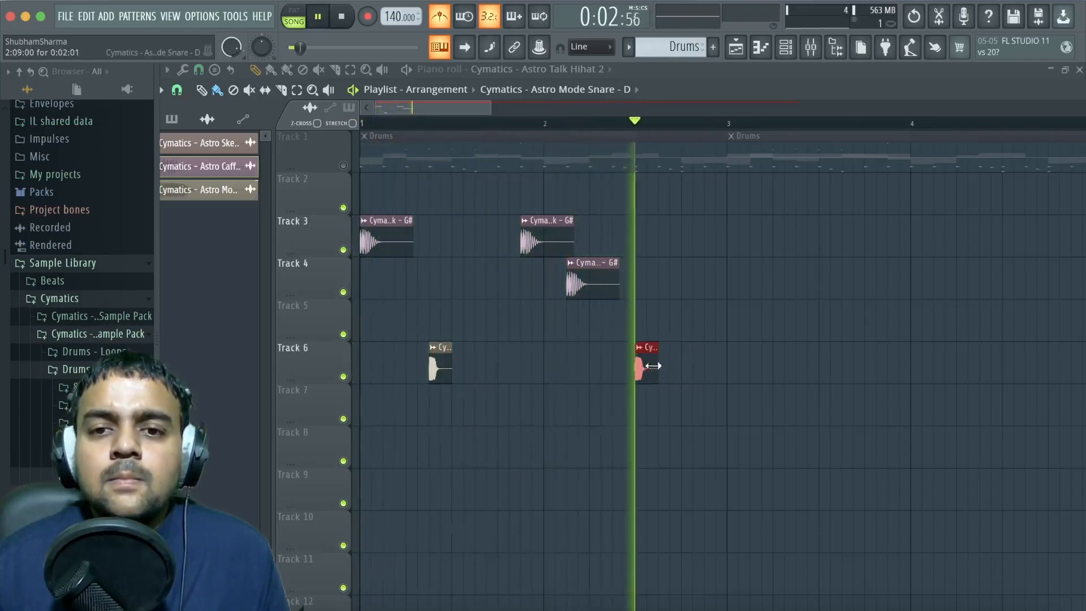
pyautogui.press('space')
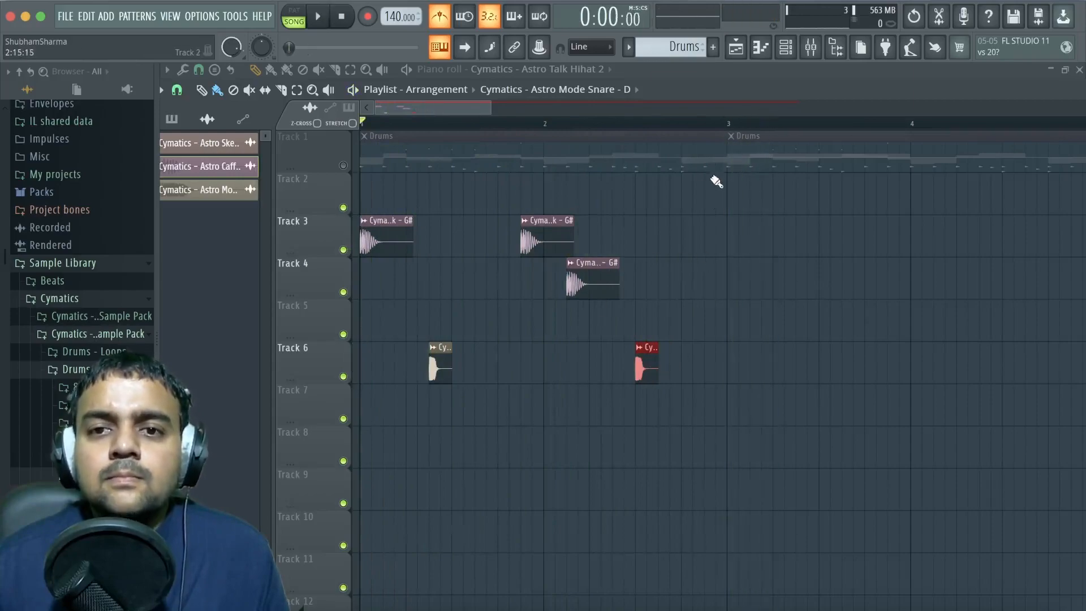
# - Loop bars 1 to 2 and rearrange the kicks, with one starting bar 2 on Track 5 and one a beat after it on Track 4
pyautogui.moveTo(727, 125); pyautogui.dragTo(360, 125)
pyautogui.press('space')
pyautogui.moveTo(588, 280); pyautogui.dragTo(564, 322)
pyautogui.click(617, 283)
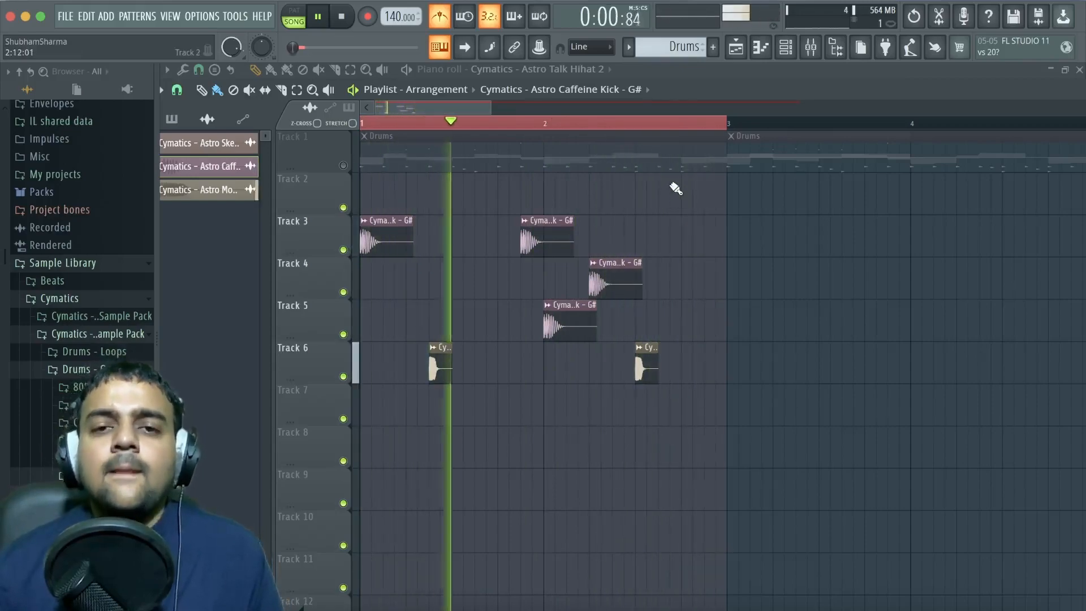
pyautogui.press('space')
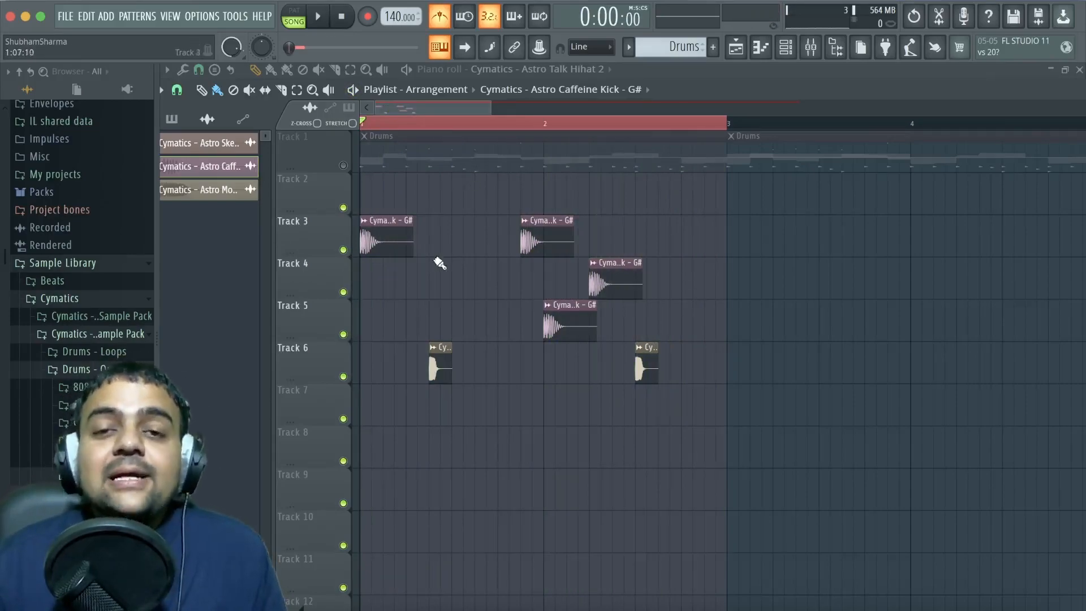
# - View the channel rack briefly and delete all kick and snare audio clips from the playlist
pyautogui.click(786, 47)
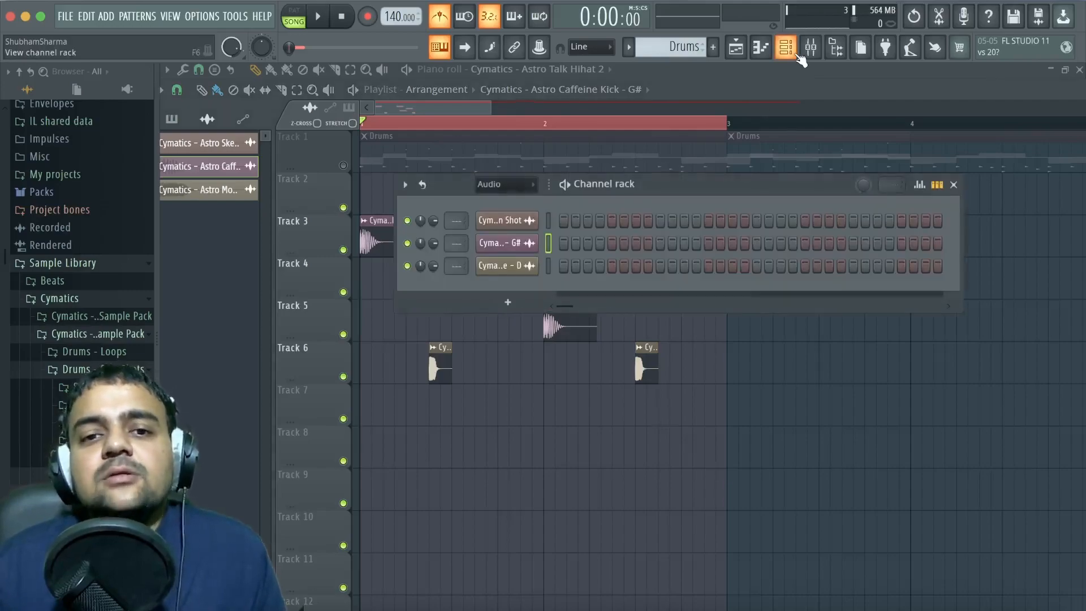
pyautogui.click(426, 102)
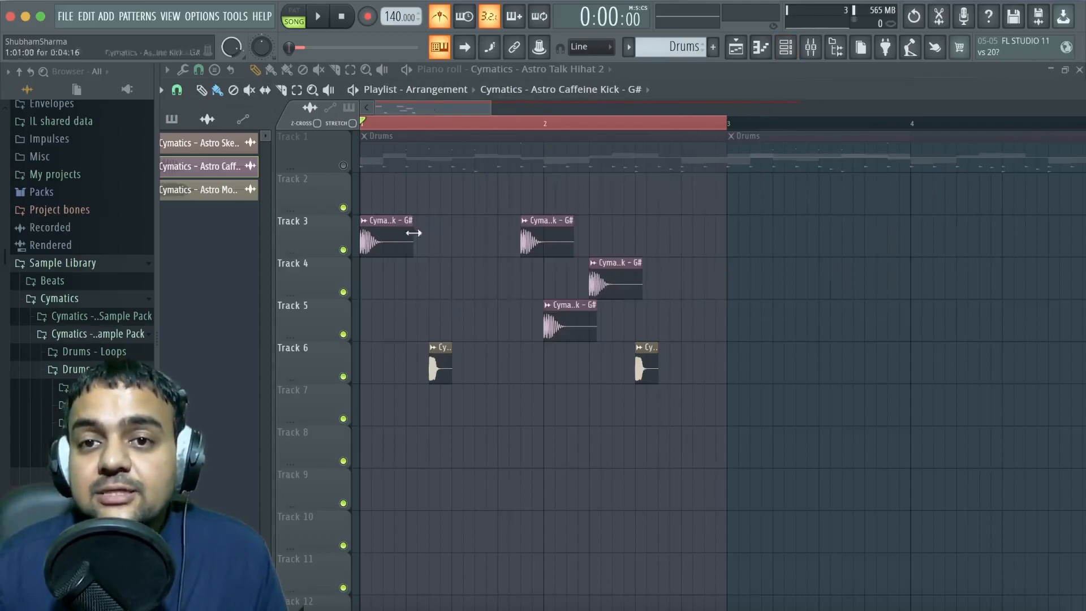
pyautogui.rightClick(561, 229)
pyautogui.rightClick(569, 323)
pyautogui.rightClick(617, 277)
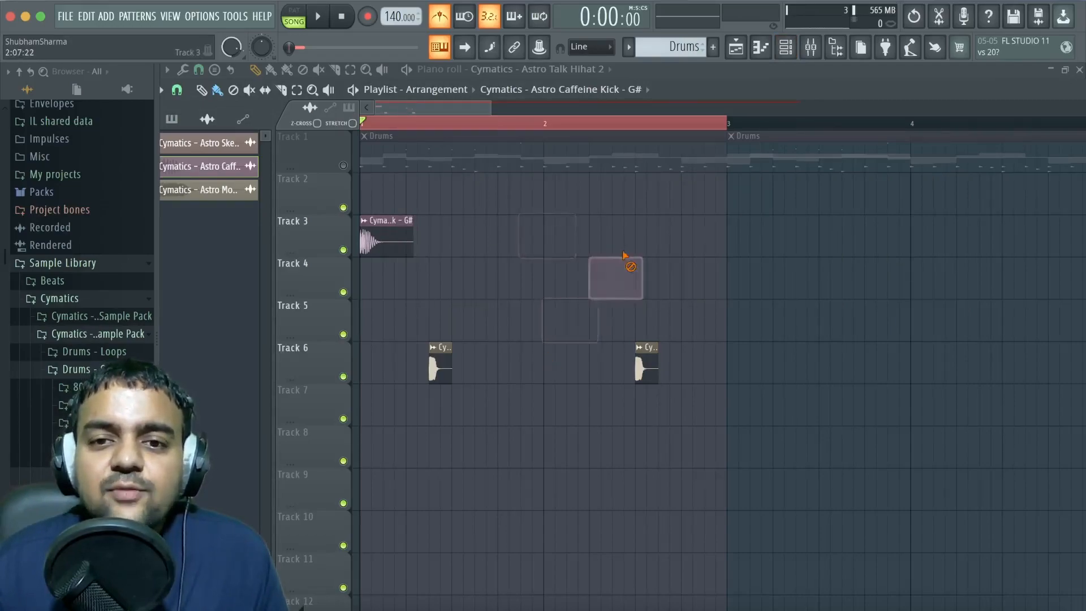
pyautogui.rightClick(646, 367)
pyautogui.rightClick(440, 368)
pyautogui.rightClick(379, 223)
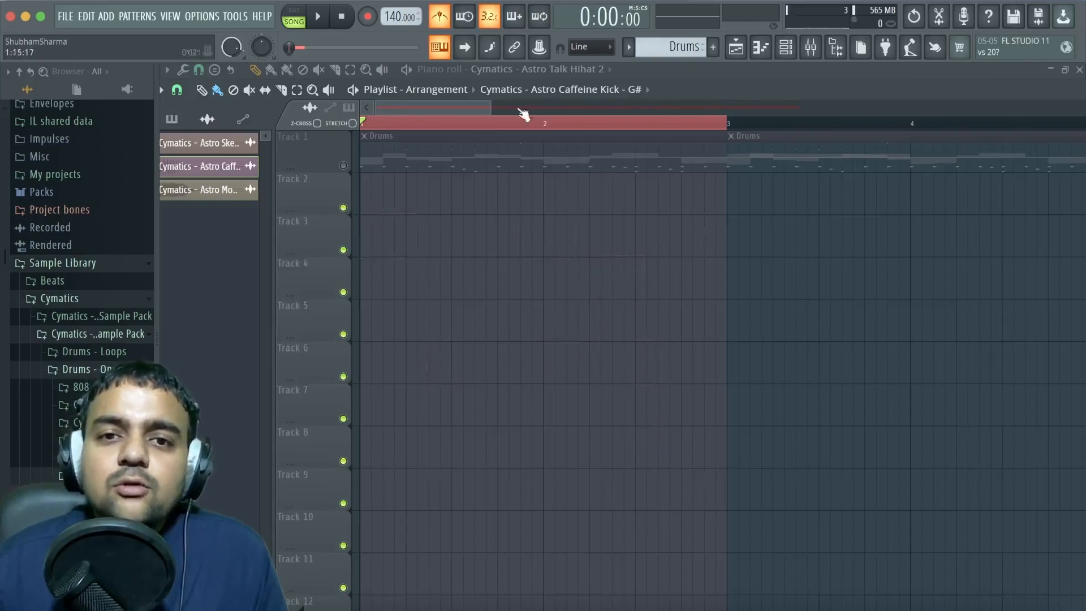
# - Solo Track 1 and set the playlist loop range to bars 1 to 2
pyautogui.click(497, 124)
pyautogui.rightClick(343, 165)
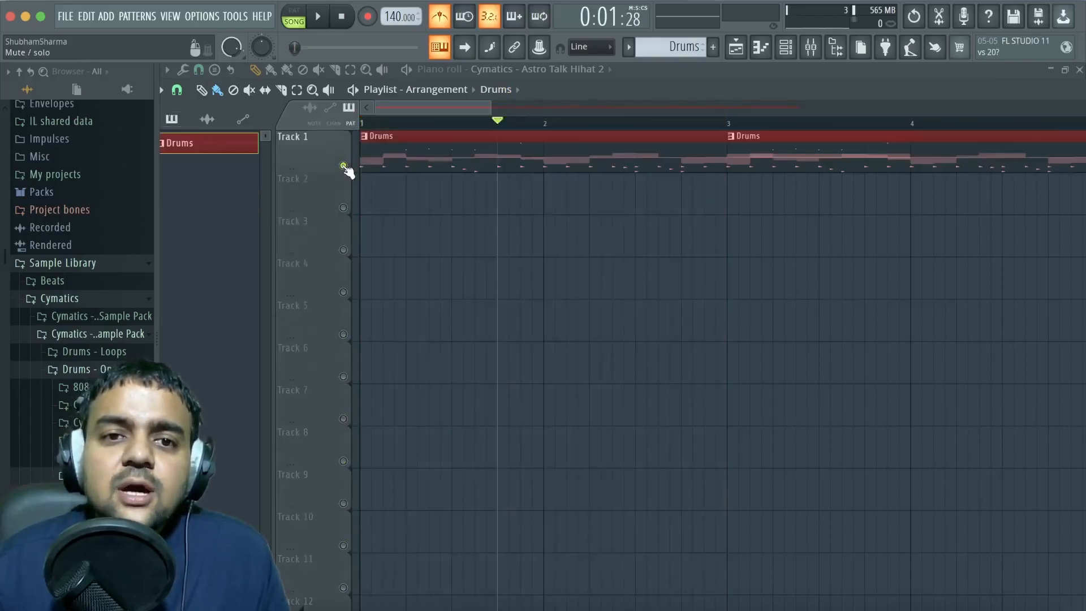
pyautogui.click(727, 122)
pyautogui.press('F6')
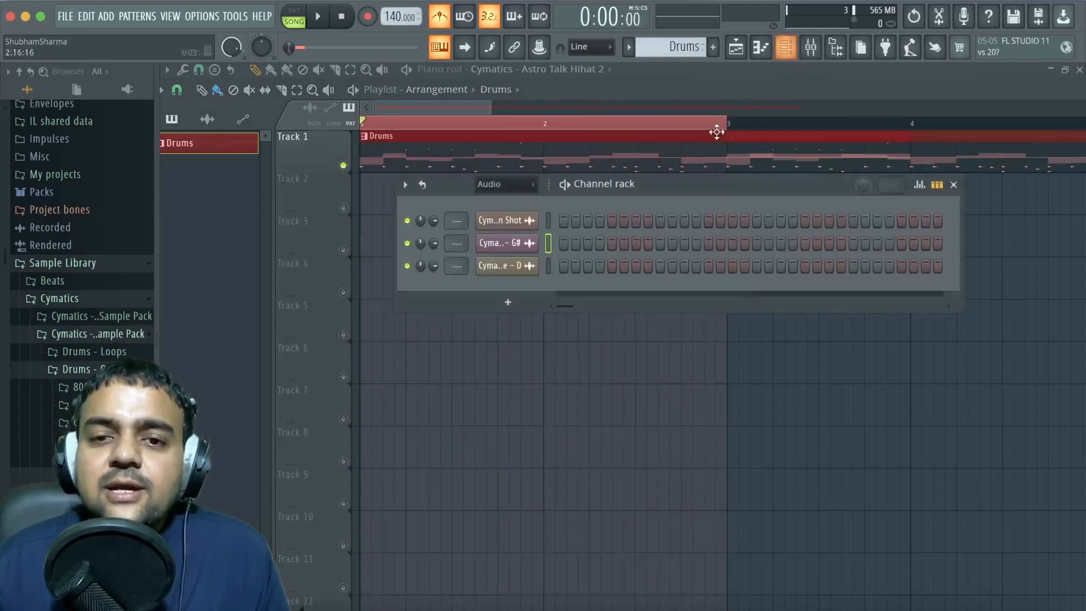
# - Delete every Drums pattern clip after the first one on Track 1 and play the loop
pyautogui.moveTo(490, 111); pyautogui.dragTo(716, 107)
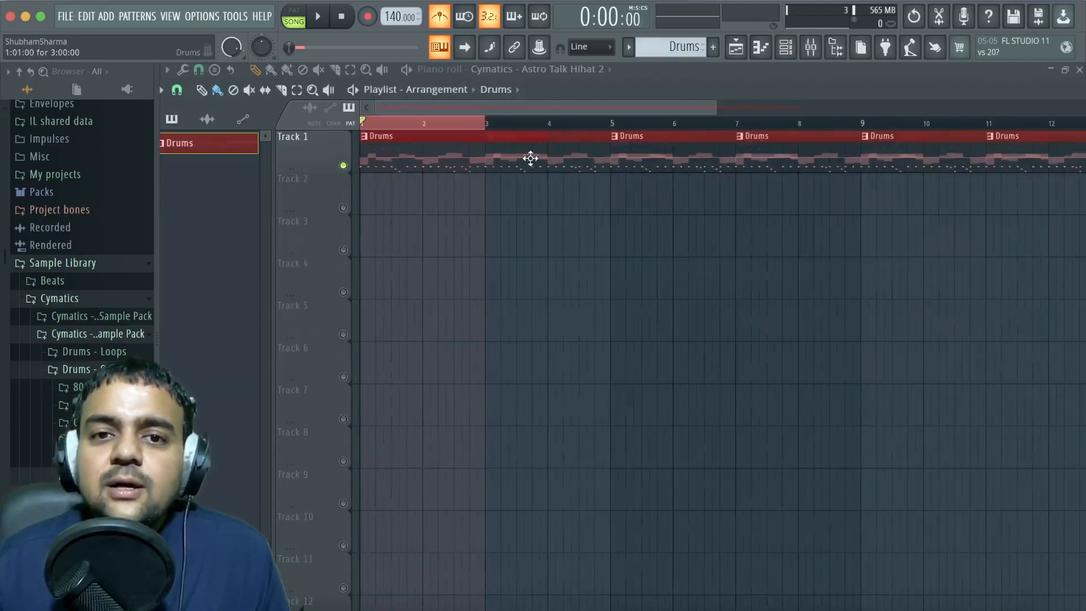
pyautogui.rightClick(531, 162)
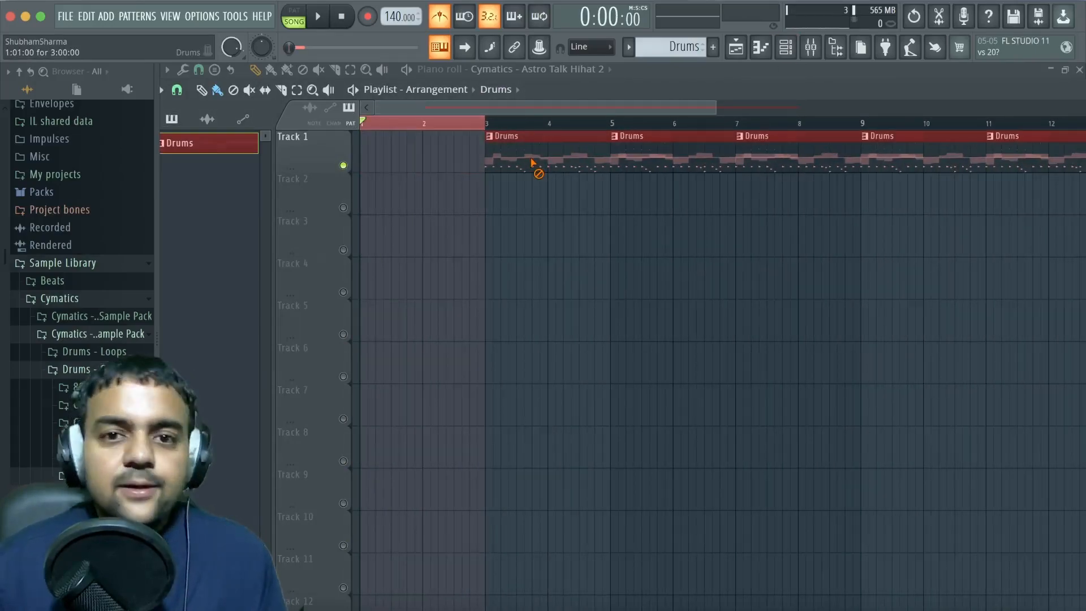
pyautogui.press('super+z')
pyautogui.rightClick(667, 162)
pyautogui.rightClick(644, 154)
pyautogui.rightClick(823, 159)
pyautogui.rightClick(905, 161)
pyautogui.rightClick(1049, 164)
pyautogui.press('space')
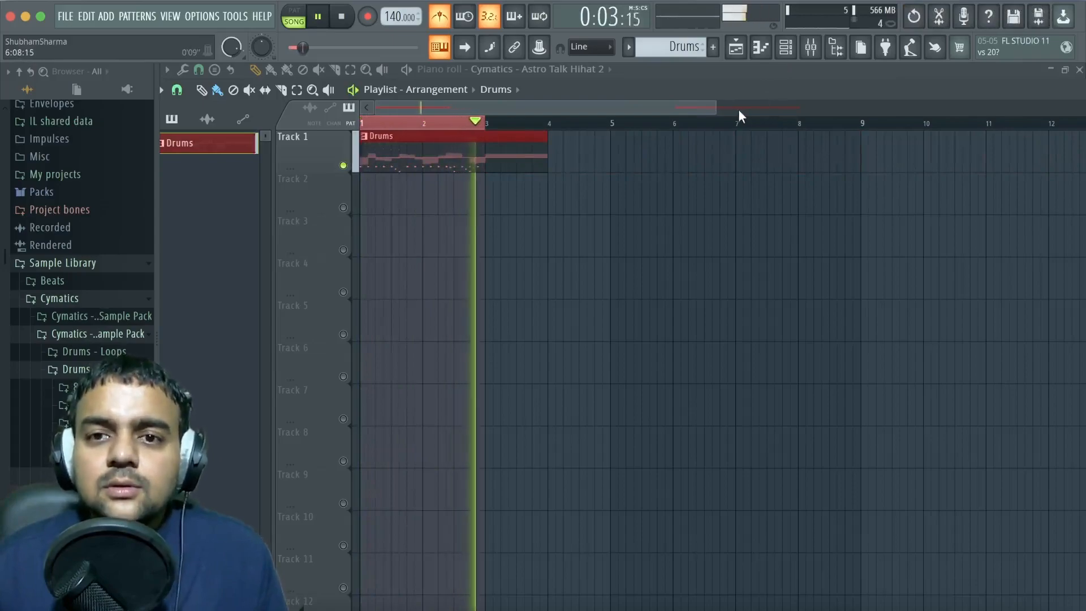
pyautogui.moveTo(716, 107); pyautogui.dragTo(583, 107)
pyautogui.press('space')
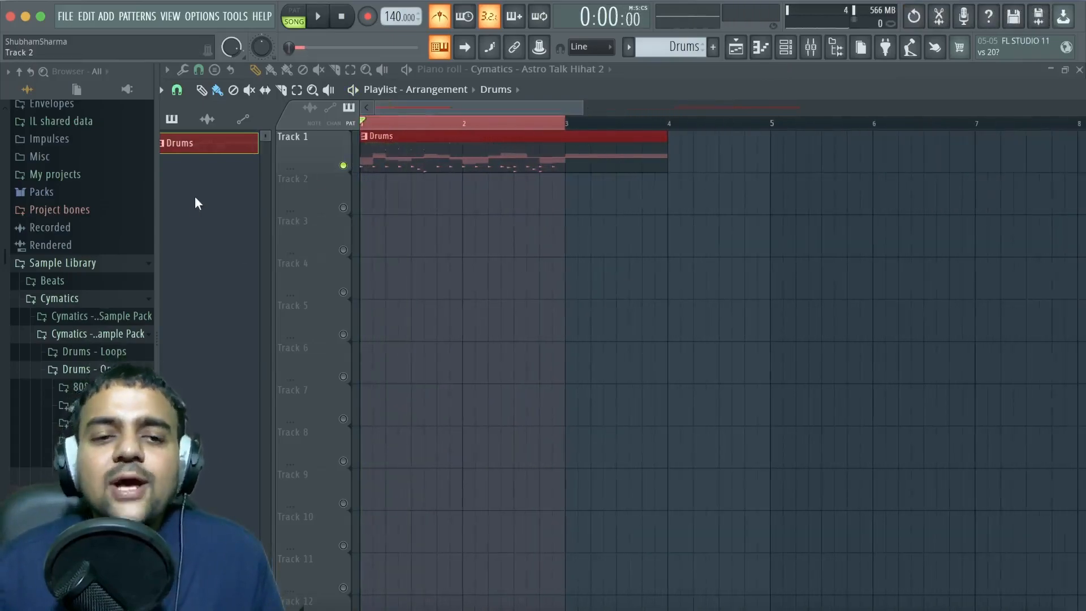
# - Open the Cymbals folder under Drums - One Shots in the sample library and audition its crash samples
pyautogui.scroll(2, 82, 395)
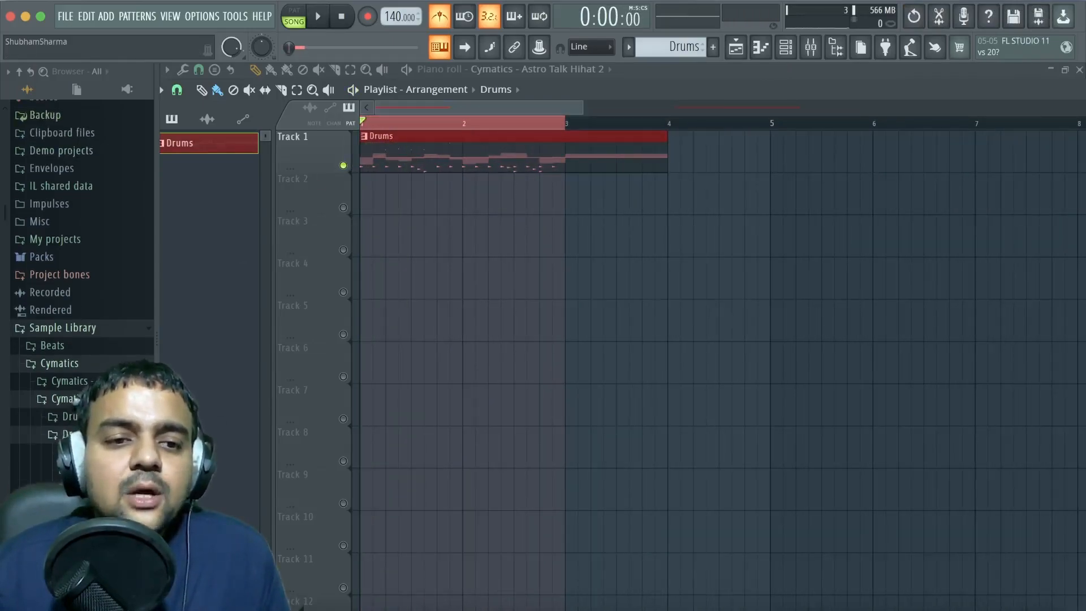
pyautogui.scroll(-3, 82, 396)
pyautogui.click(91, 444)
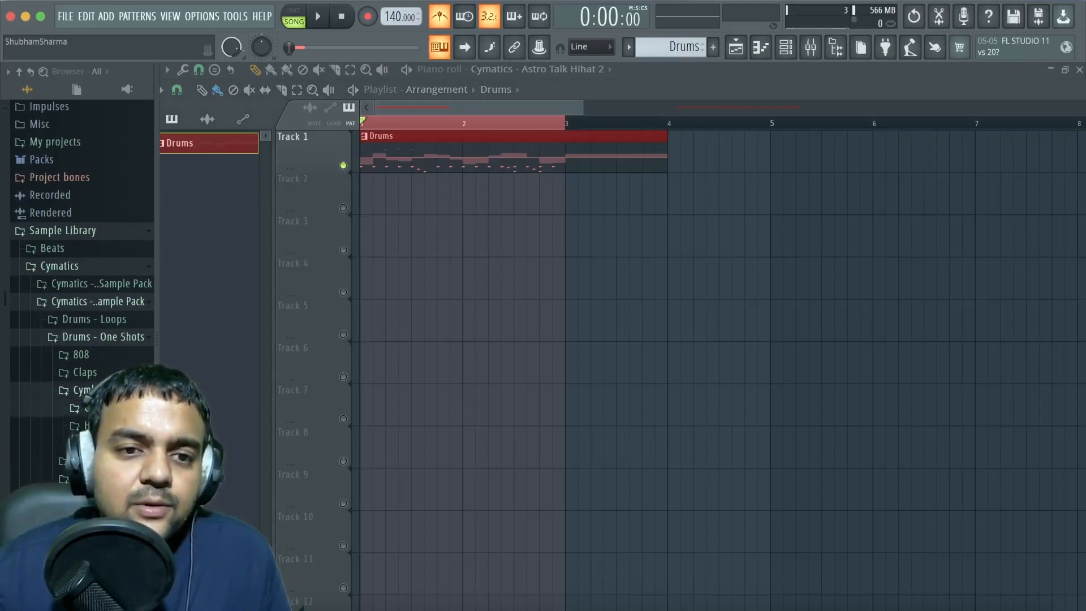
pyautogui.click(107, 408)
pyautogui.click(108, 425)
pyautogui.click(107, 443)
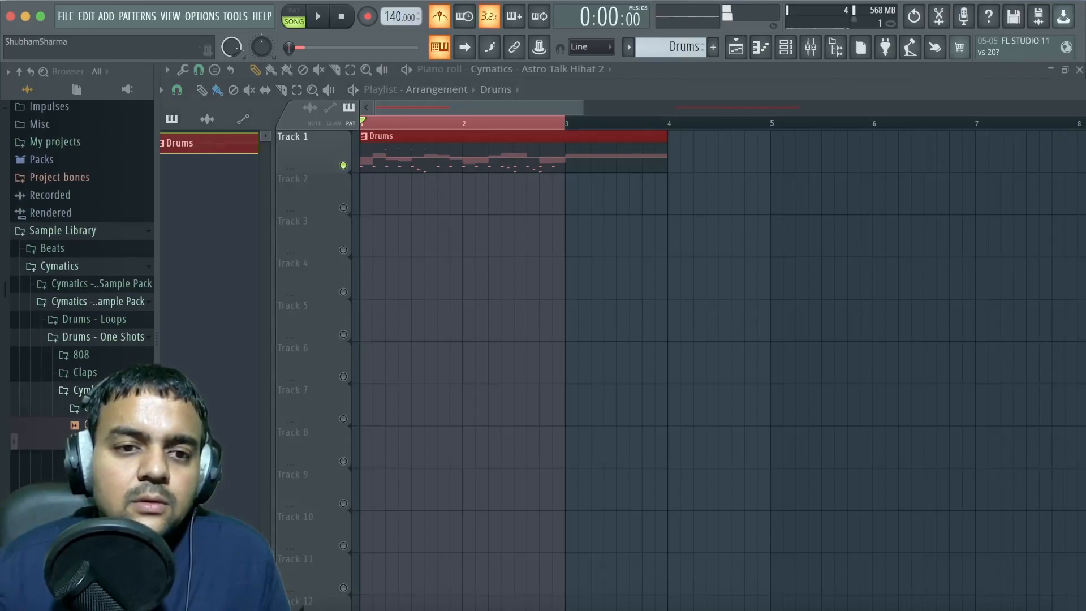
pyautogui.scroll(1, 82, 272)
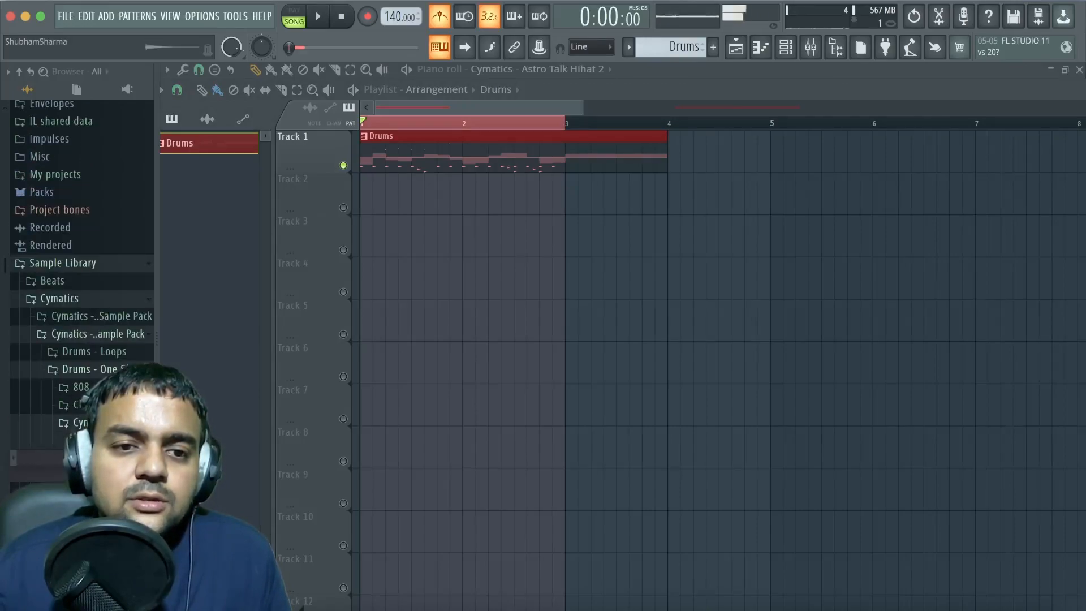
# - Place the Astro Gazing Crash sample at bar 1 on Track 3 with that track unmuted
pyautogui.moveTo(107, 441); pyautogui.dragTo(469, 306)
pyautogui.moveTo(524, 325); pyautogui.dragTo(421, 202)
pyautogui.moveTo(359, 248); pyautogui.dragTo(356, 249)
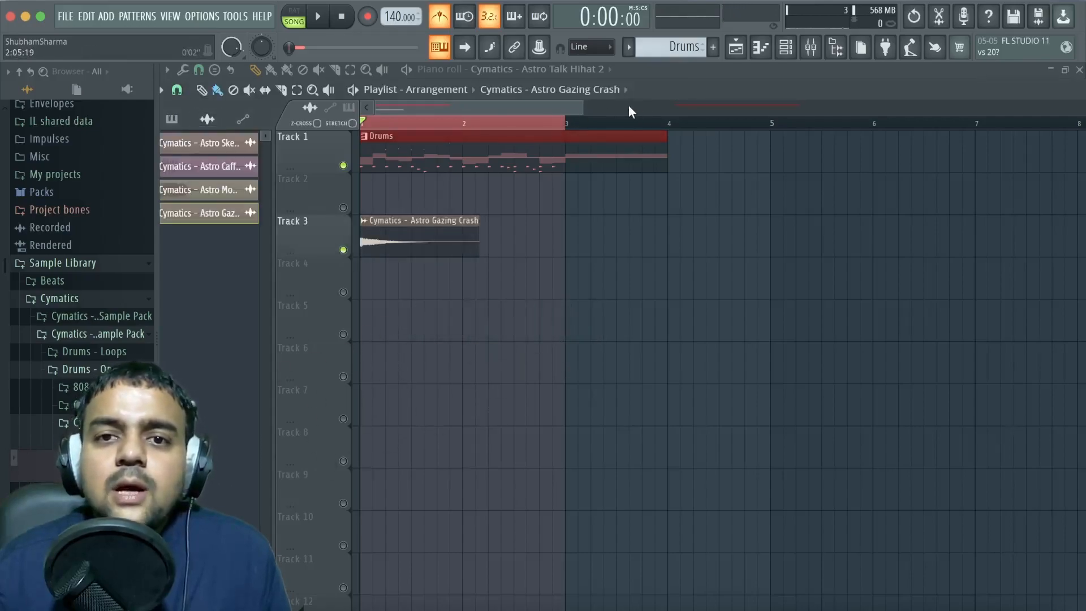
# - Play the two-bar Drums loop together with the crash clip
pyautogui.moveTo(578, 108); pyautogui.dragTo(458, 108)
pyautogui.press('space')
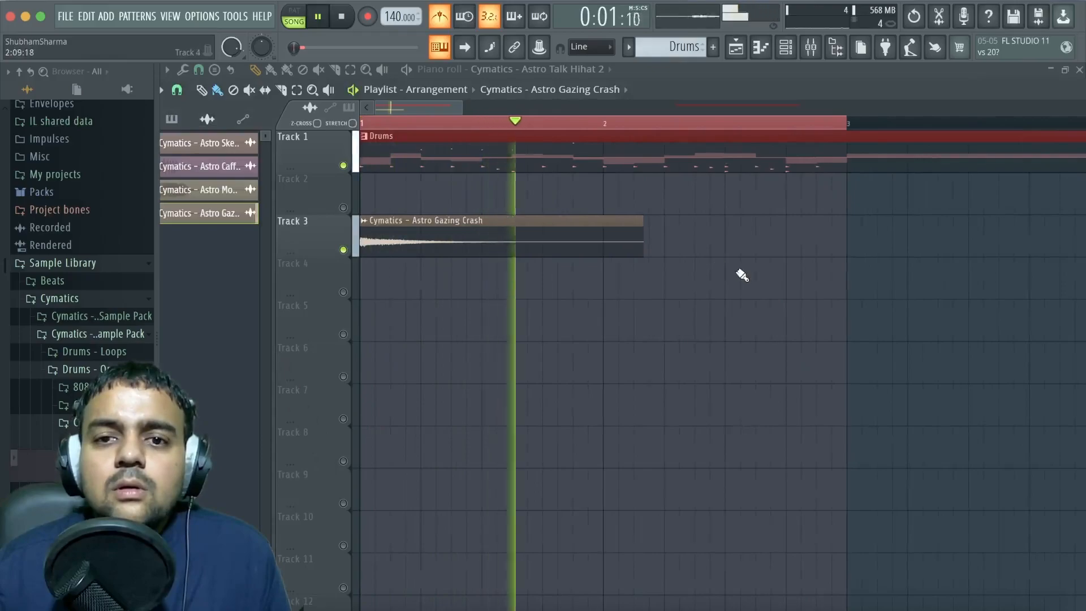
pyautogui.press('space')
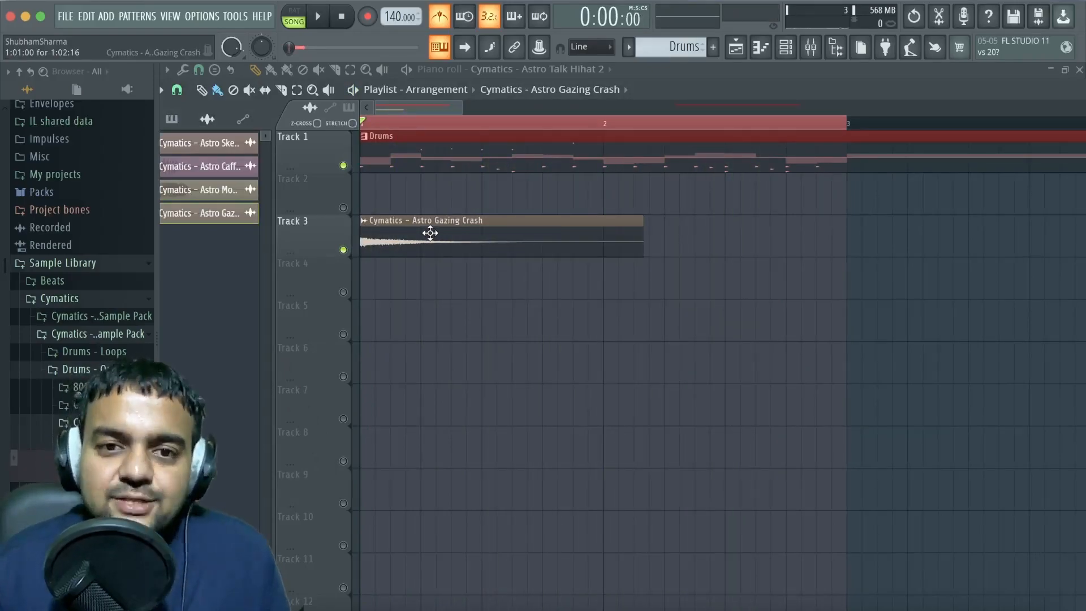
pyautogui.press('space')
pyautogui.press('space')
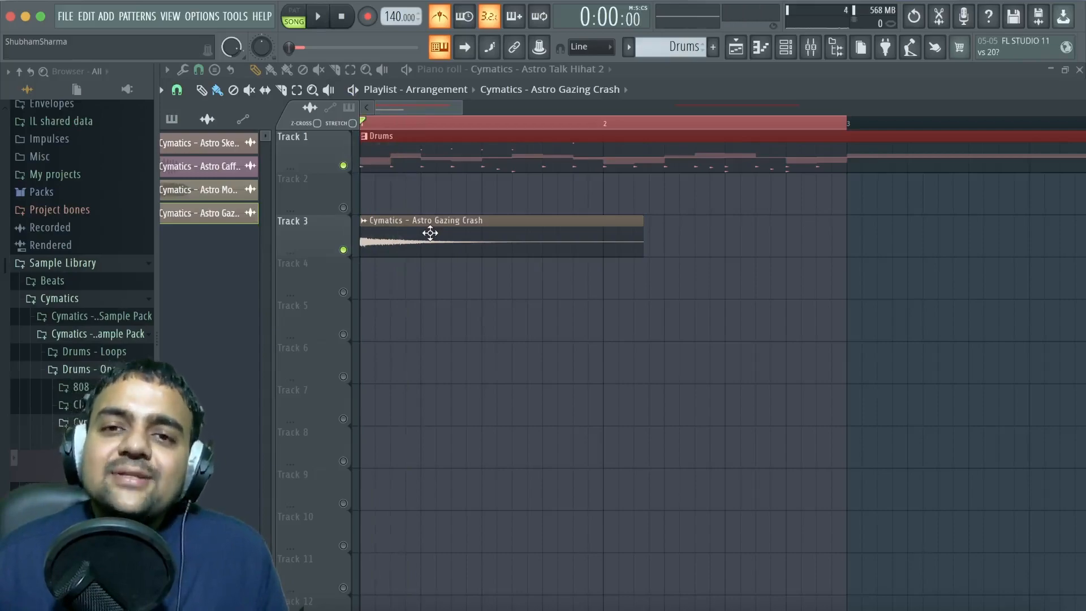
# - Open the Astro Gazing Crash clip's channel settings and move the window clear of the clip on Track 3
pyautogui.doubleClick(430, 233)
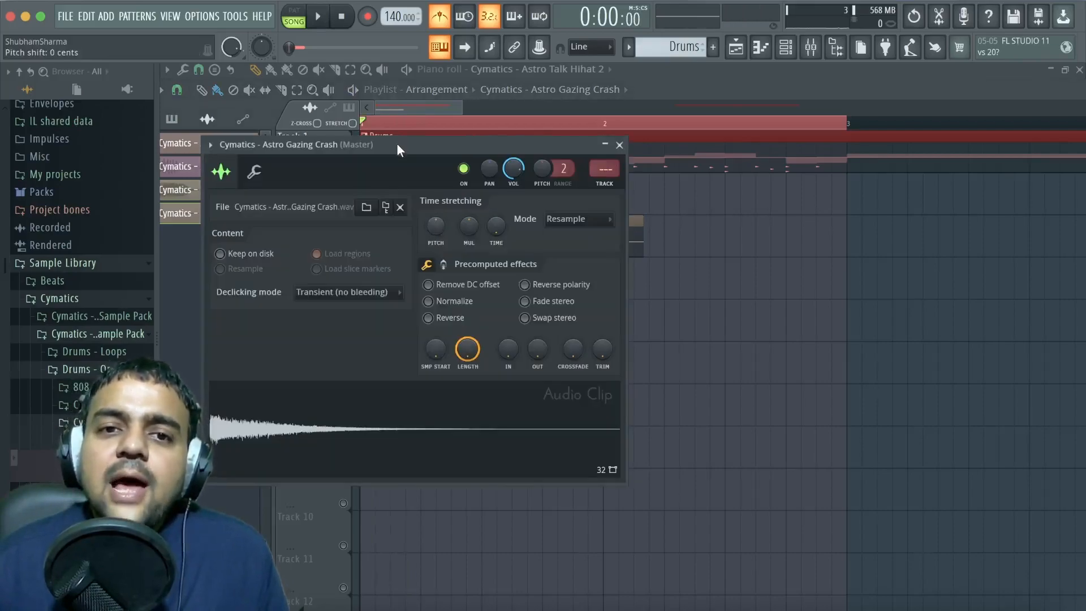
pyautogui.moveTo(396, 142); pyautogui.dragTo(704, 157)
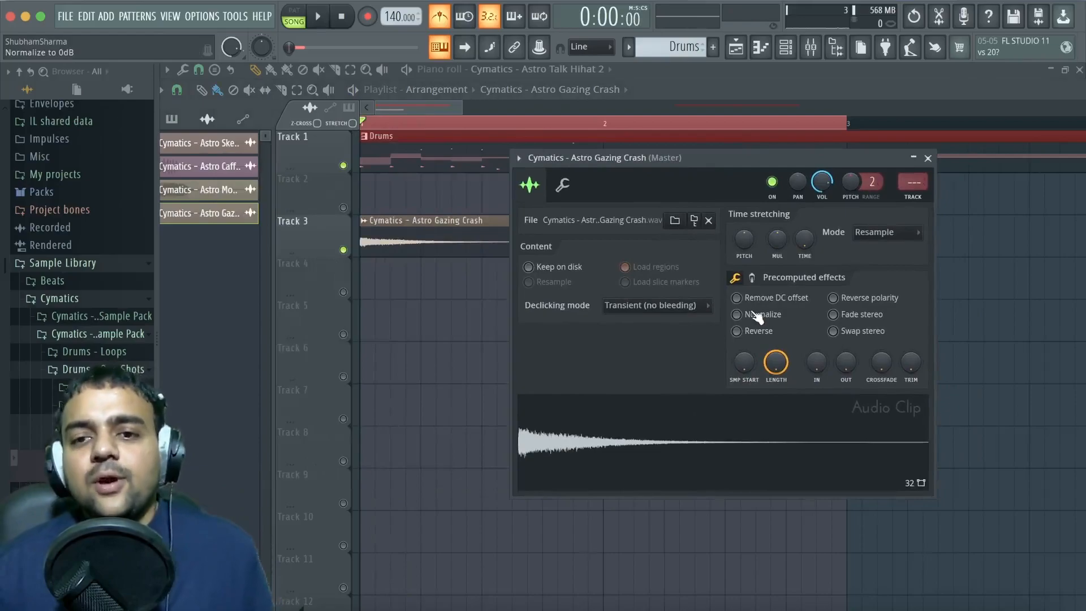
pyautogui.click(624, 266)
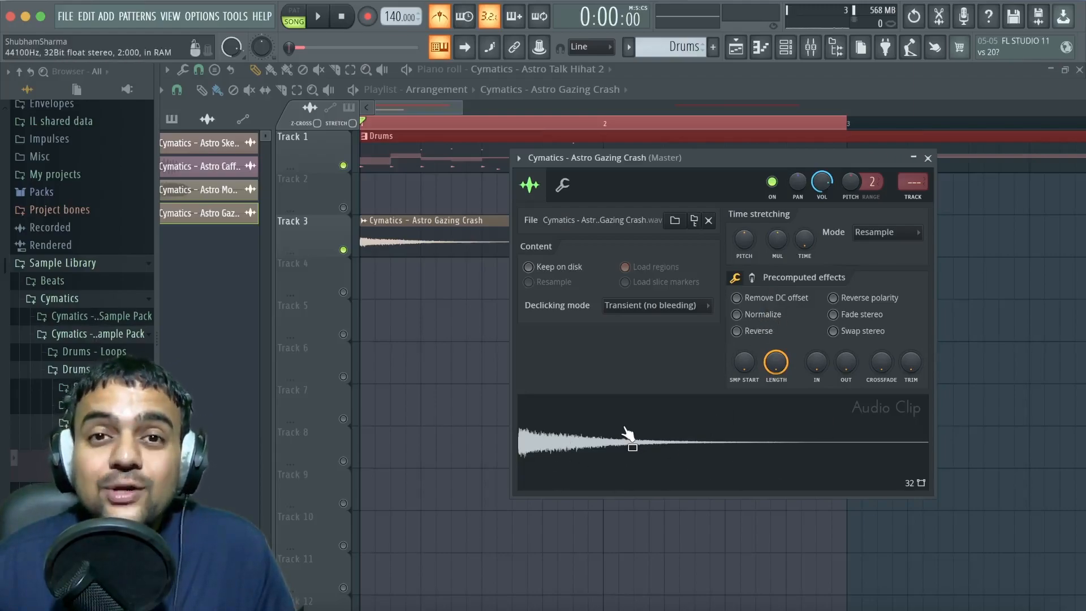
# - Normalize the Astro Gazing Crash sample, play it, and toggle normalization off and on to compare the waveform
pyautogui.click(738, 315)
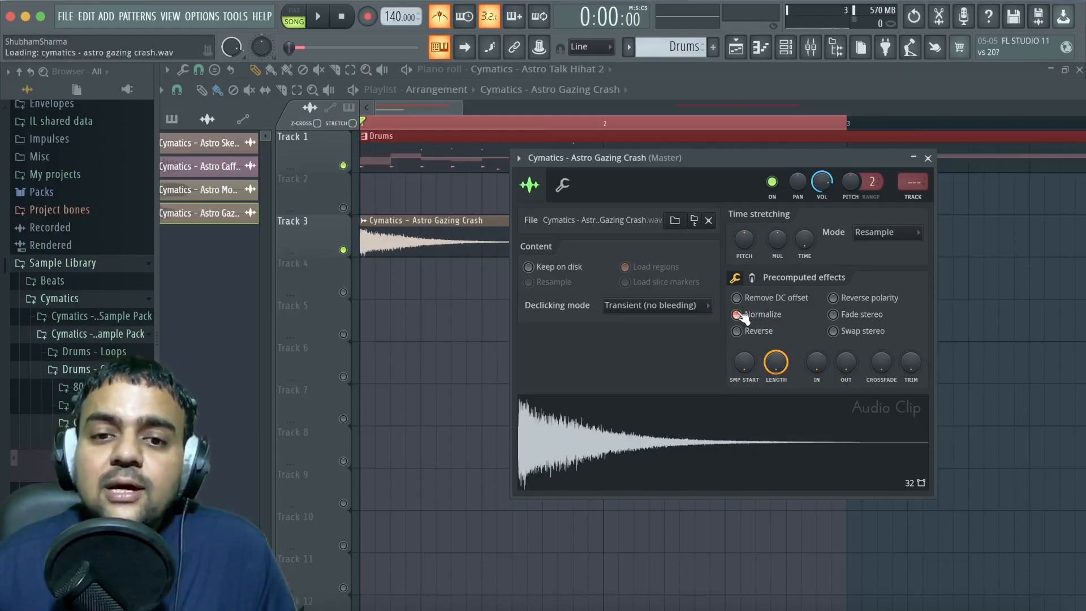
pyautogui.click(578, 449)
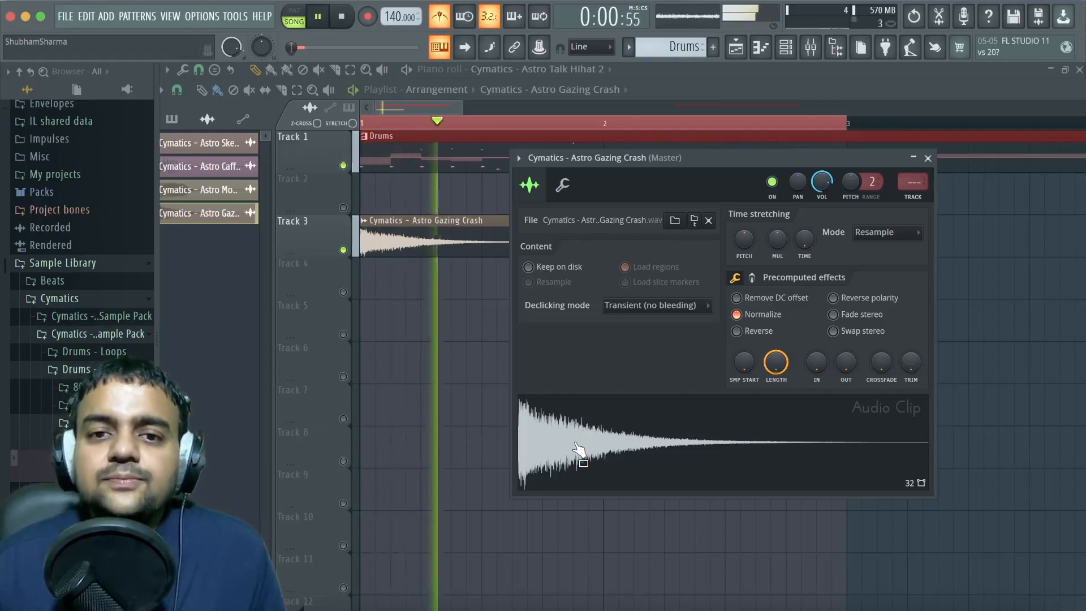
pyautogui.click(755, 319)
pyautogui.click(755, 319)
pyautogui.click(755, 319)
pyautogui.click(755, 320)
pyautogui.click(755, 320)
pyautogui.click(755, 320)
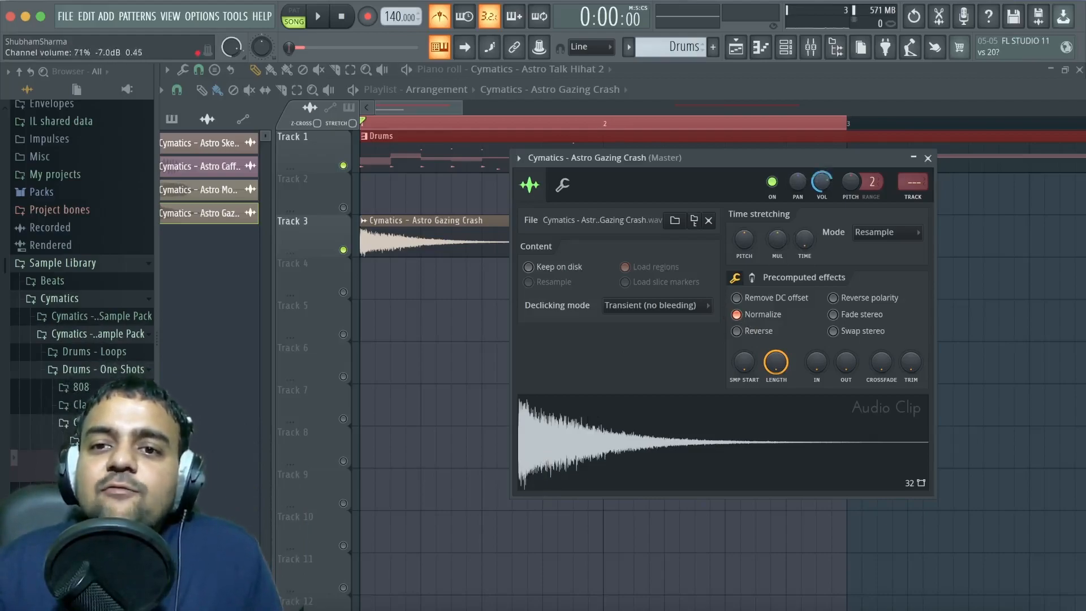
# - Lower the crash channel's volume to about 28%, playing the drum loop at 22% and 100% for comparison
pyautogui.moveTo(821, 182); pyautogui.dragTo(821, 210)
pyautogui.press('space')
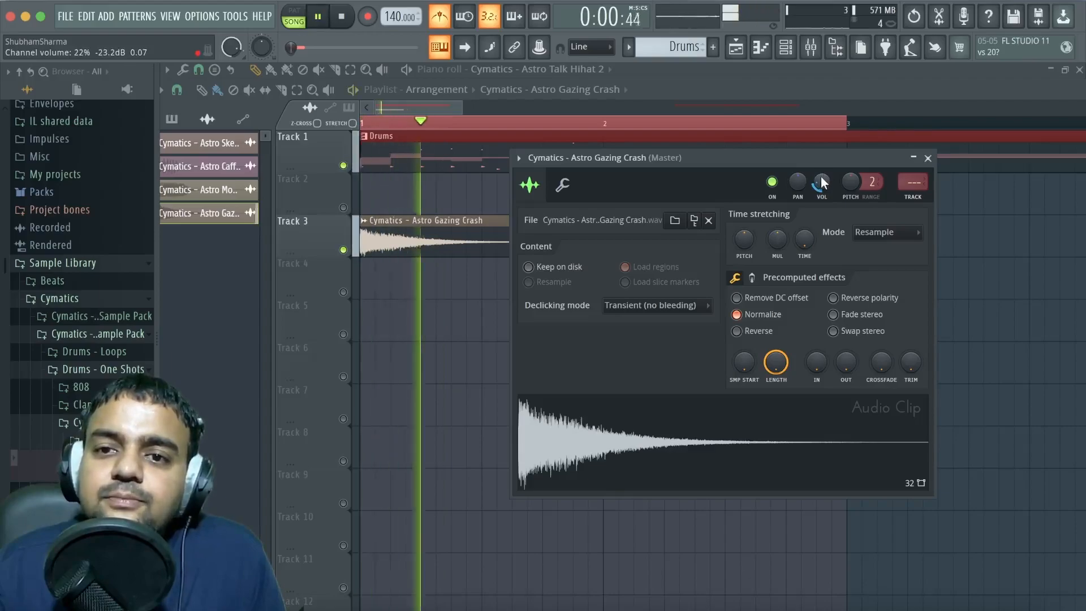
pyautogui.press('space')
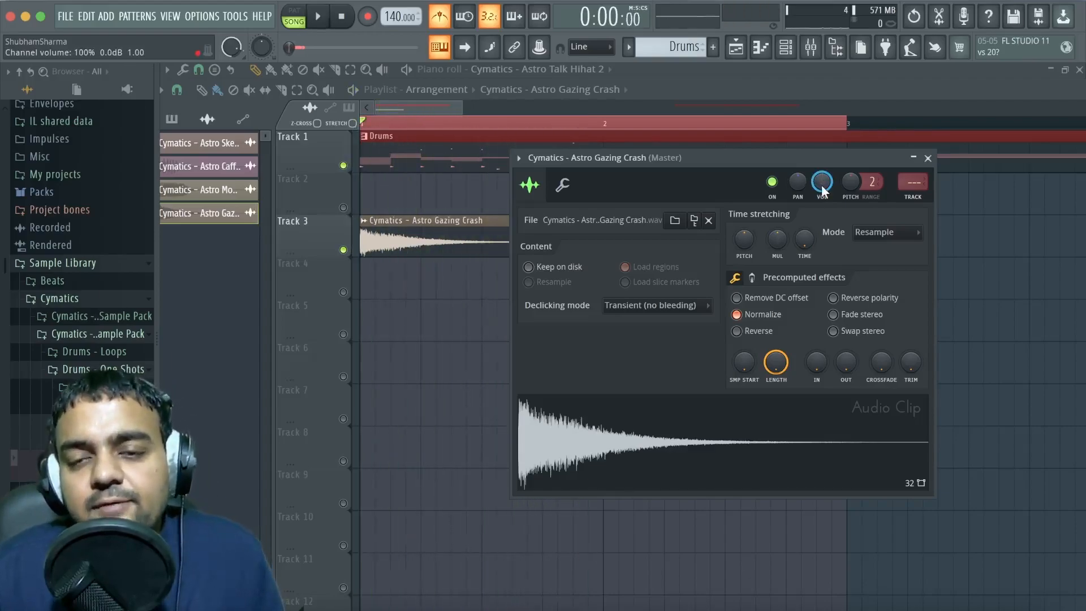
pyautogui.press('space')
pyautogui.press('space')
pyautogui.moveTo(821, 184)
pyautogui.mouseDown()
pyautogui.moveTo(821, 207)
pyautogui.moveTo(821, 193)
pyautogui.mouseUp()
pyautogui.press('space')
pyautogui.press('space')
pyautogui.press('space')
pyautogui.press('space')
pyautogui.press('space')
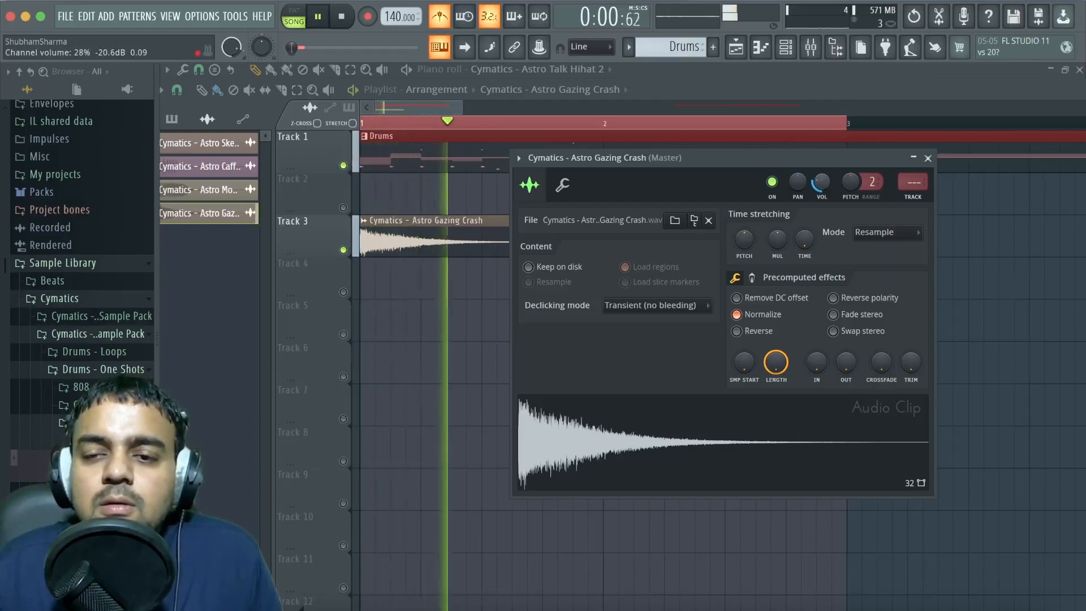
pyautogui.press('space')
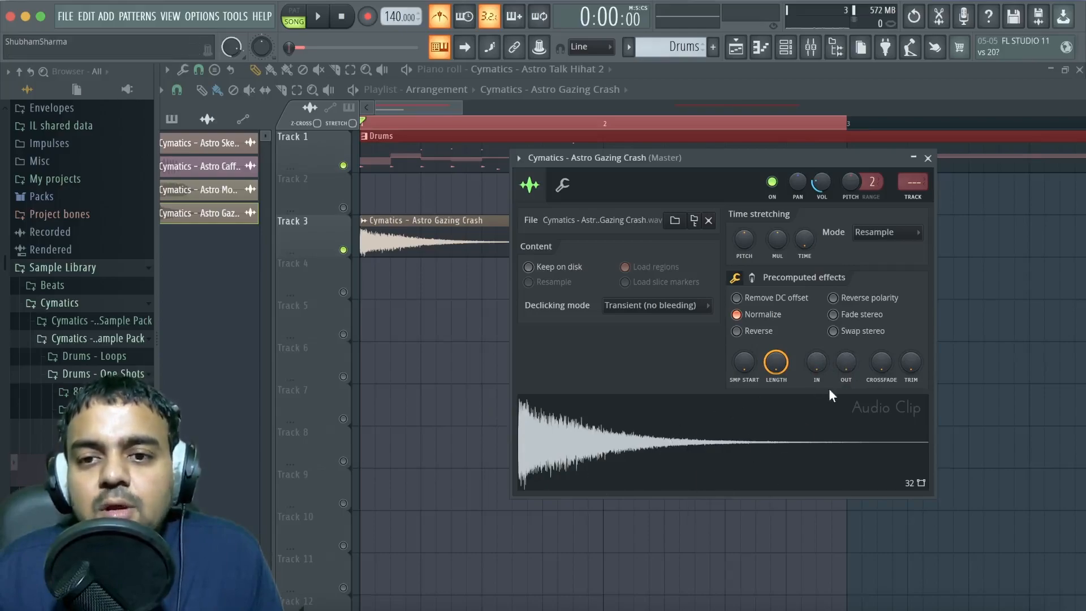
# - Try a 69% fade-out on the crash sample with normalization off and on, and return the fade-out to 0%
pyautogui.moveTo(816, 362); pyautogui.dragTo(816, 385)
pyautogui.click(760, 314)
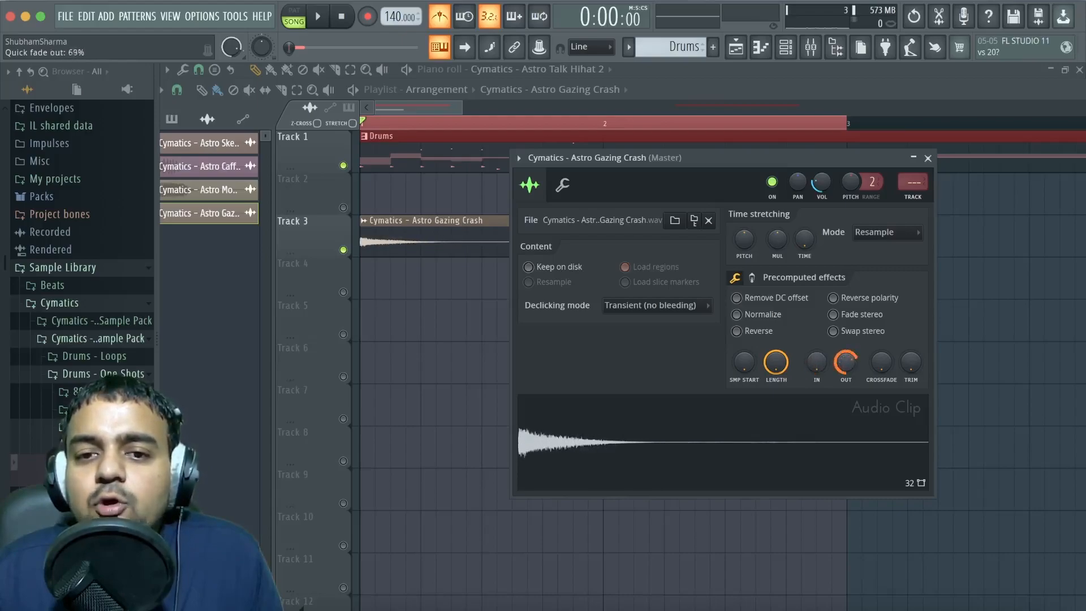
pyautogui.click(750, 316)
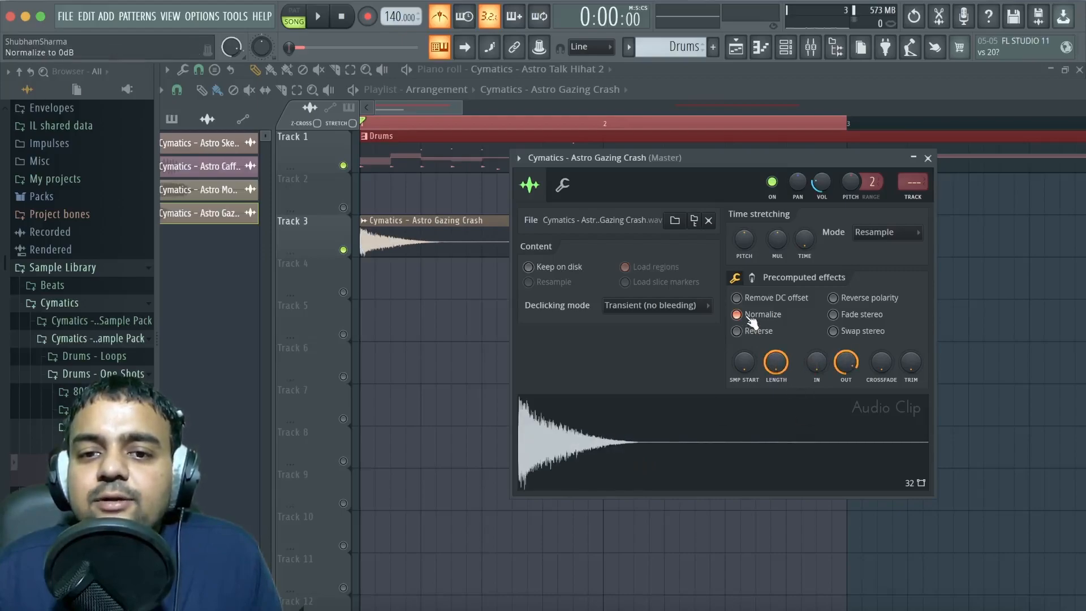
pyautogui.moveTo(849, 372); pyautogui.dragTo(846, 407)
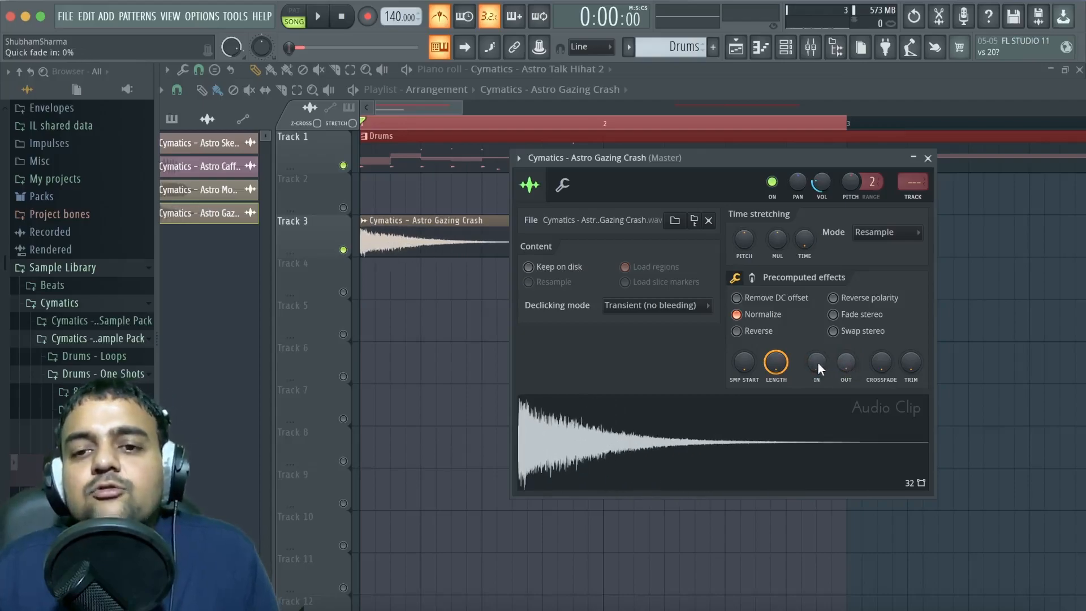
# - Add a partial fade-in to the crash sample without a fade-out, and play the loop to hear its softer attack
pyautogui.moveTo(816, 362); pyautogui.dragTo(816, 349)
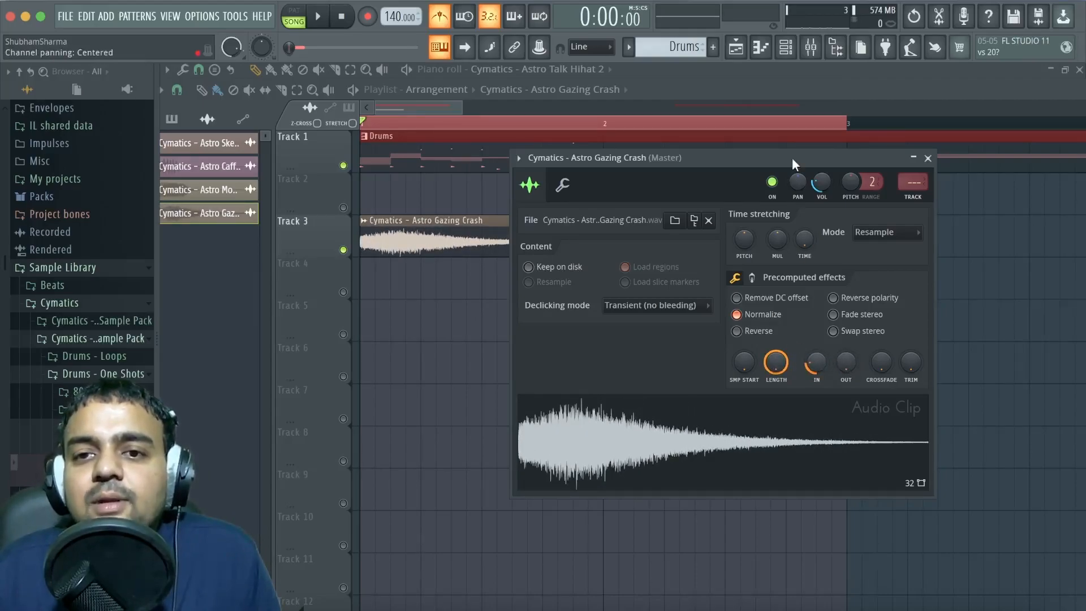
pyautogui.press('space')
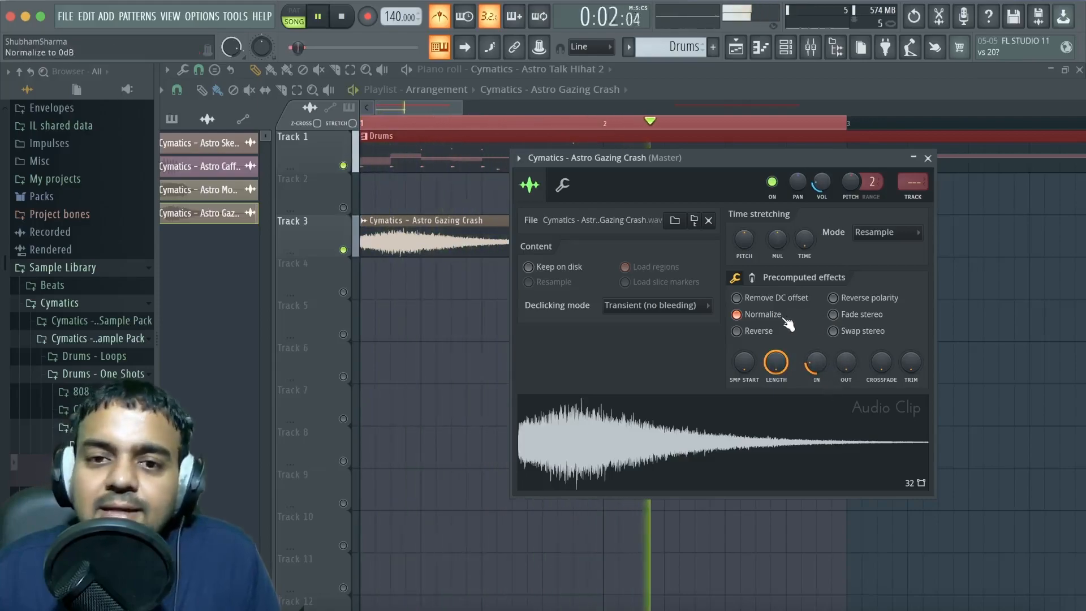
pyautogui.press('space')
pyautogui.moveTo(853, 370)
pyautogui.mouseDown()
pyautogui.moveTo(853, 357)
pyautogui.moveTo(853, 378)
pyautogui.mouseUp()
pyautogui.press('space')
pyautogui.press('space')
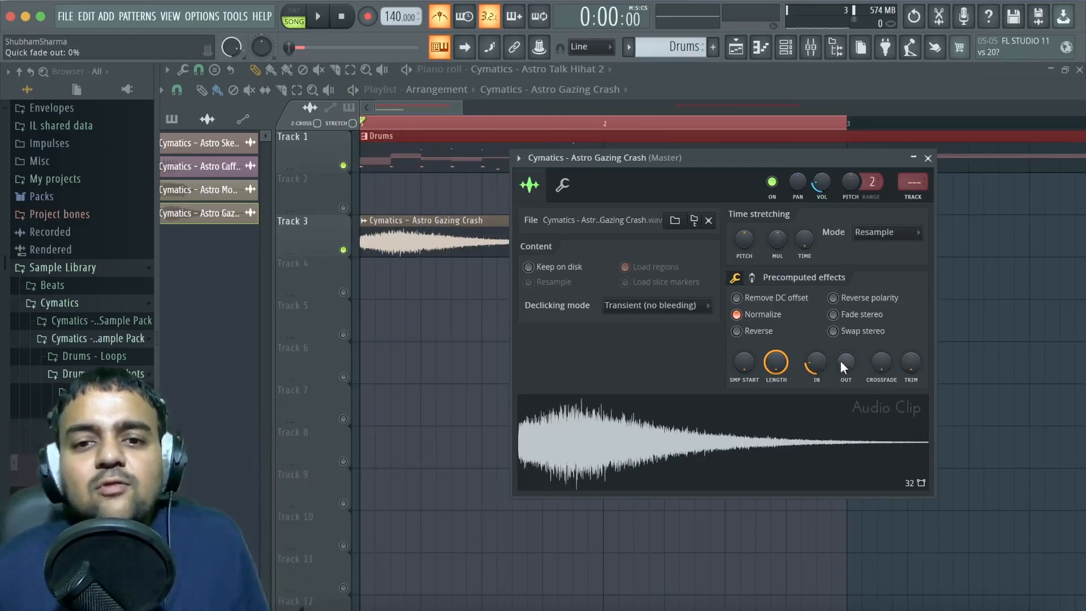
pyautogui.moveTo(816, 362); pyautogui.dragTo(816, 353)
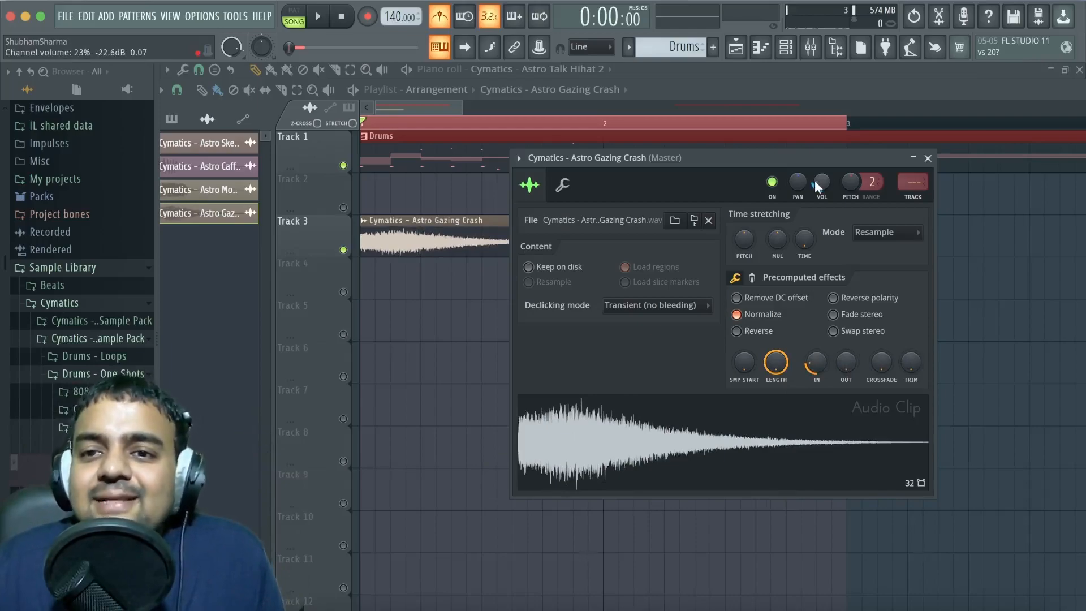
# - Play the loop with the crash channel panned 100% left, glance at the channel rack, and re-centre the panning
pyautogui.moveTo(797, 181); pyautogui.dragTo(798, 178)
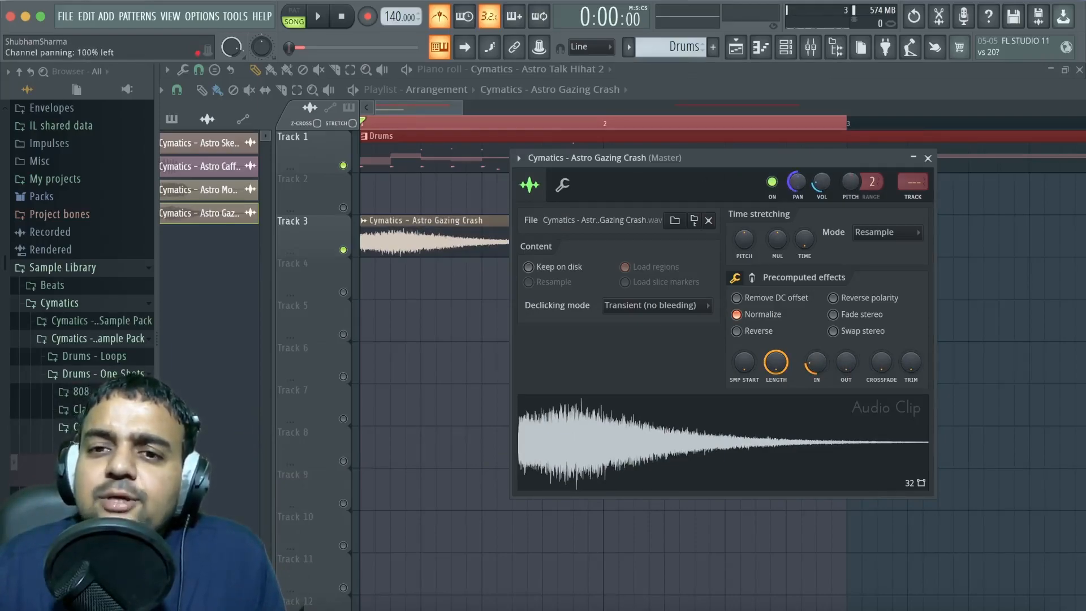
pyautogui.click(856, 71)
pyautogui.click(785, 47)
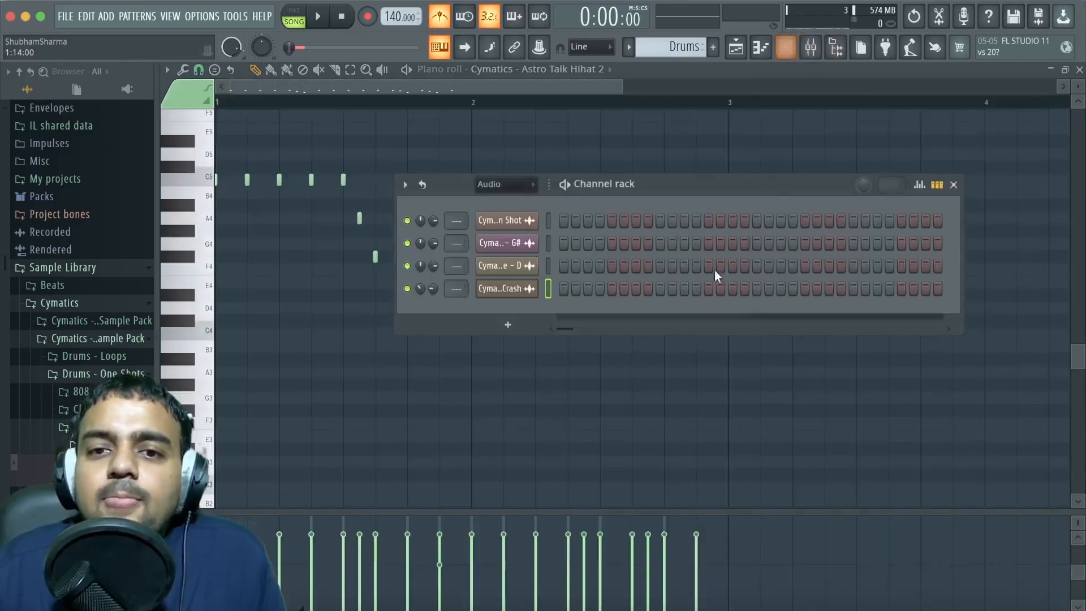
pyautogui.click(736, 46)
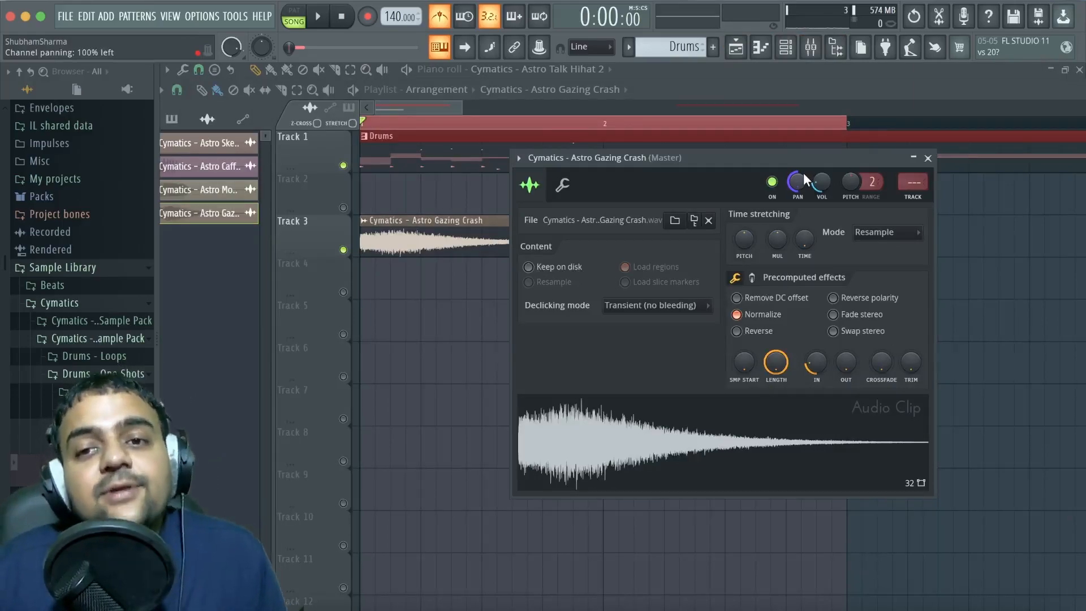
pyautogui.press('space')
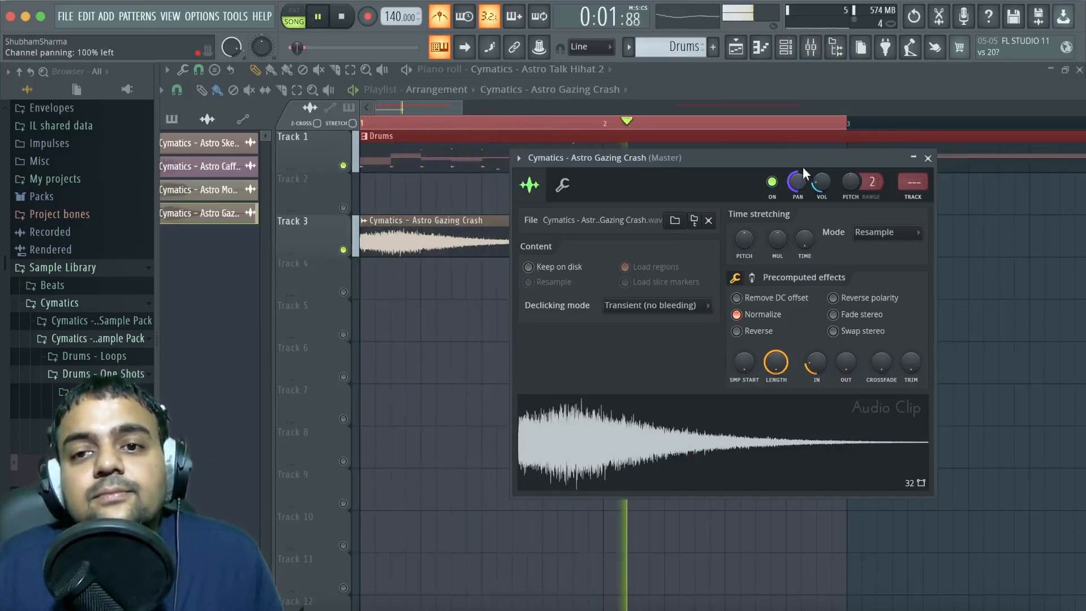
pyautogui.press('space')
pyautogui.moveTo(802, 169)
pyautogui.mouseDown()
pyautogui.moveTo(797, 188)
pyautogui.moveTo(798, 178)
pyautogui.mouseUp()
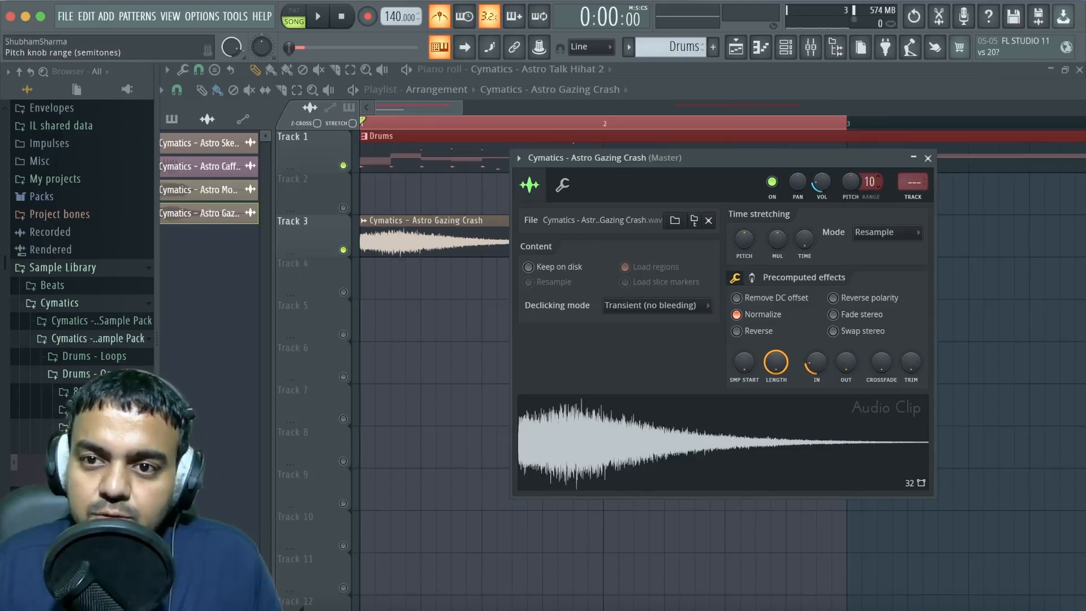
# - Move the channel settings window below the Track 3 clip and play the crash with its channel pitch at -1000 cents
pyautogui.moveTo(810, 153); pyautogui.dragTo(975, 149)
pyautogui.moveTo(865, 172); pyautogui.dragTo(549, 303)
pyautogui.moveTo(671, 313)
pyautogui.mouseDown()
pyautogui.moveTo(671, 297)
pyautogui.moveTo(670, 311)
pyautogui.mouseUp()
pyautogui.press('space')
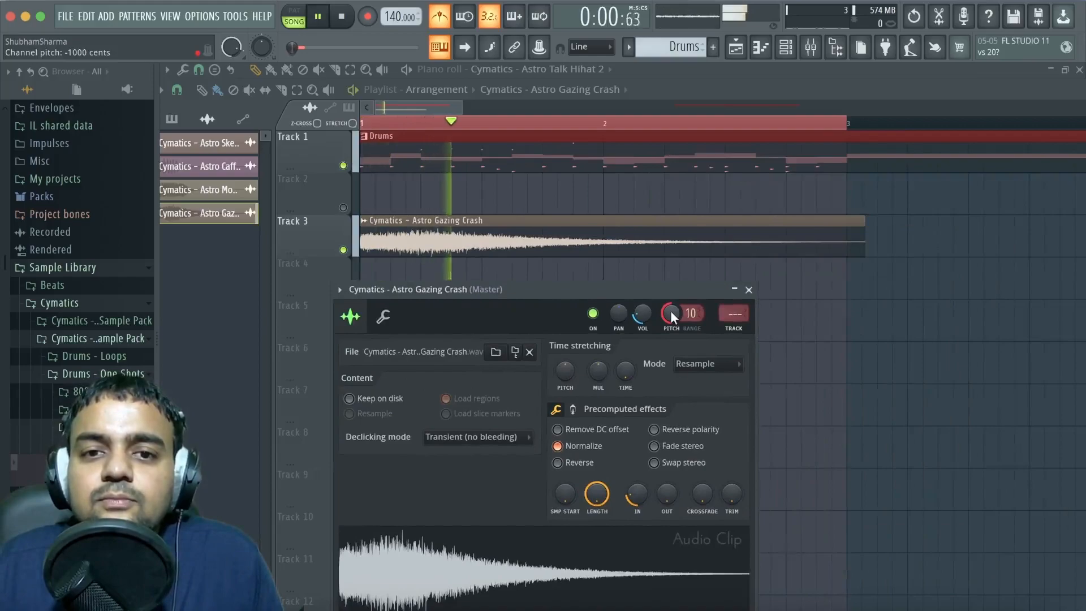
pyautogui.press('space')
# - Play the crash with its channel pitch raised and at -550 cents, and return the pitch to 0 cents
pyautogui.moveTo(670, 310); pyautogui.dragTo(670, 252)
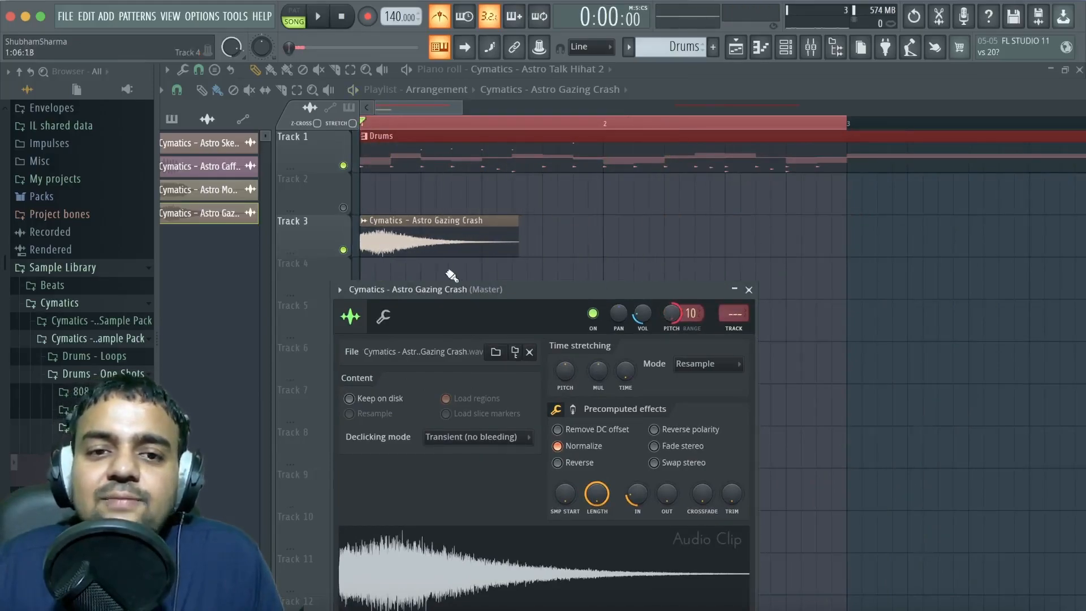
pyautogui.press('space')
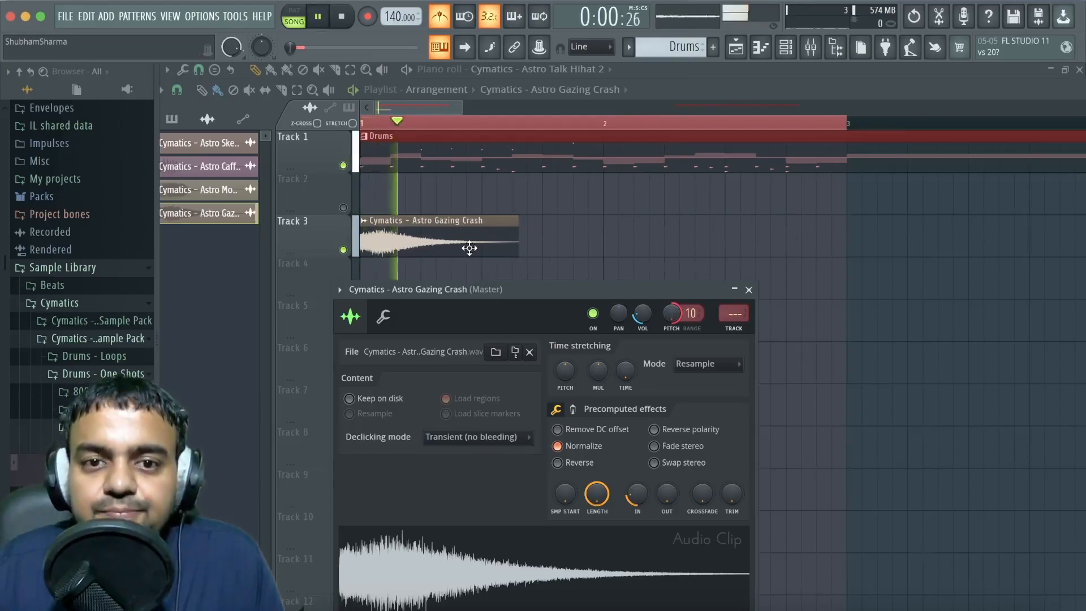
pyautogui.press('space')
pyautogui.moveTo(677, 314); pyautogui.dragTo(677, 358)
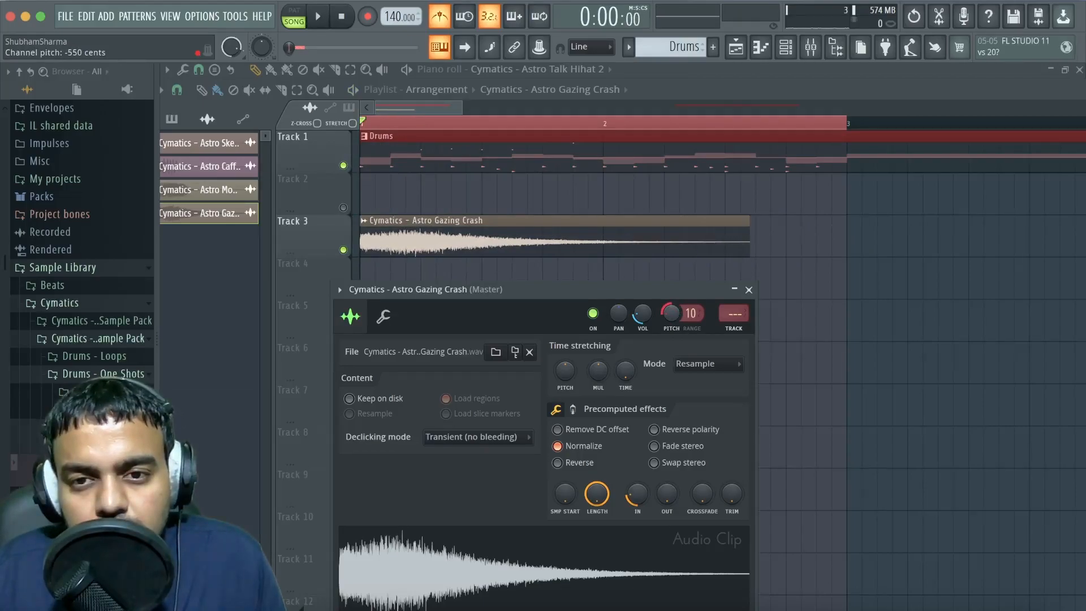
pyautogui.press('space')
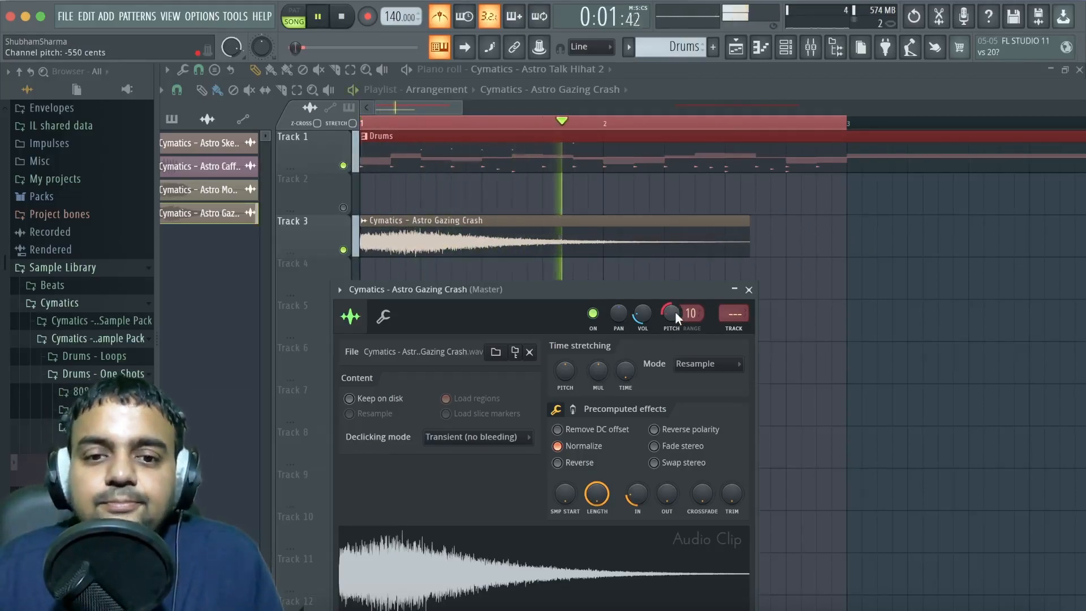
pyautogui.press('space')
pyautogui.moveTo(674, 311)
pyautogui.mouseDown()
pyautogui.moveTo(674, 269)
pyautogui.moveTo(675, 323)
pyautogui.moveTo(674, 296)
pyautogui.mouseUp()
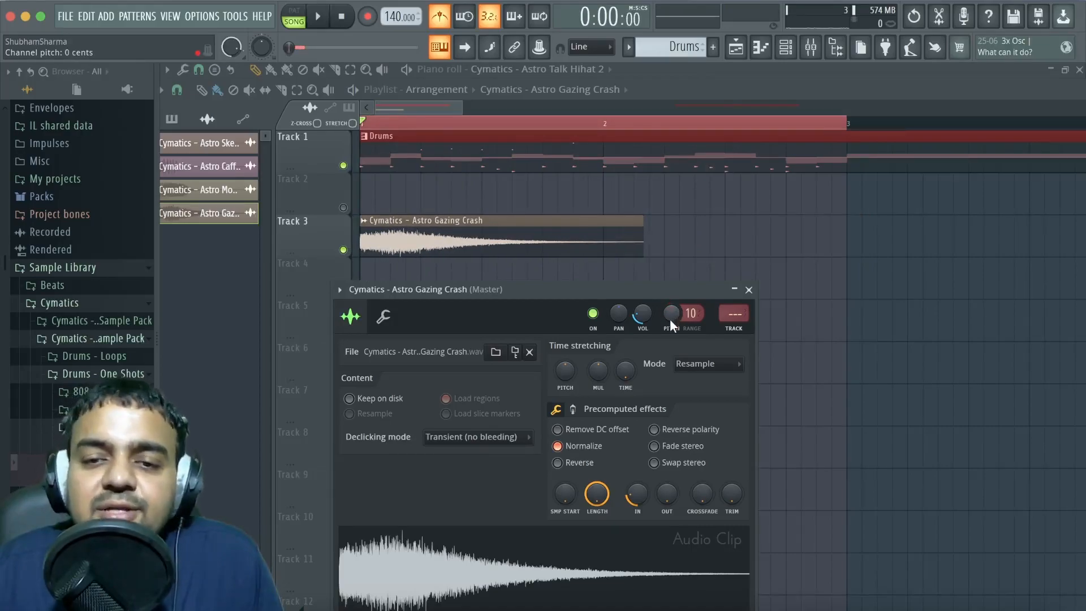
# - Change the crash's time-stretching mode to Stretch and play the loop with the channel pitch lowered
pyautogui.click(708, 365)
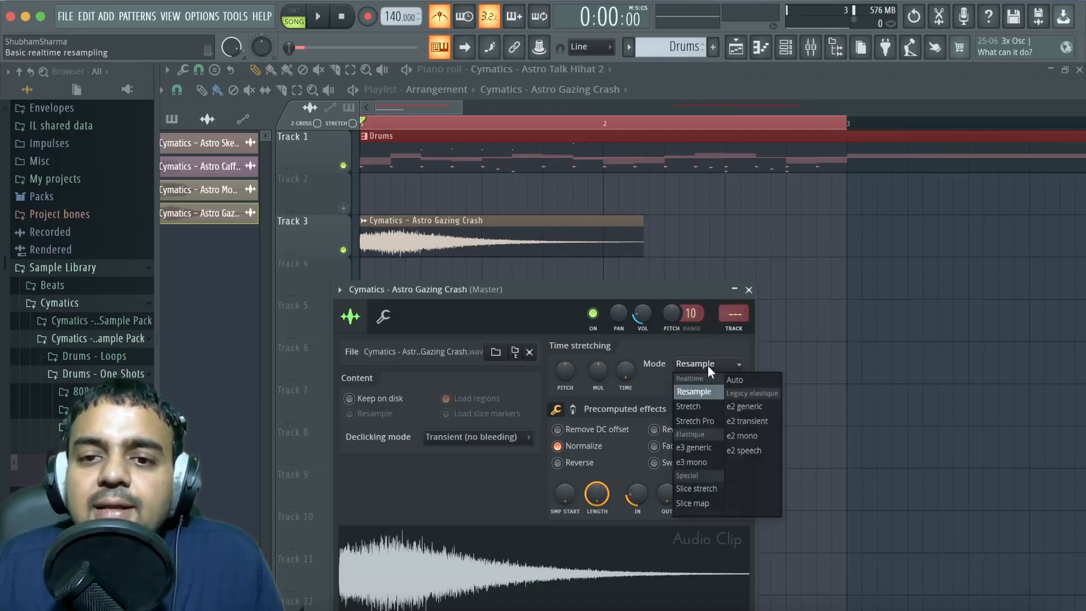
pyautogui.click(691, 405)
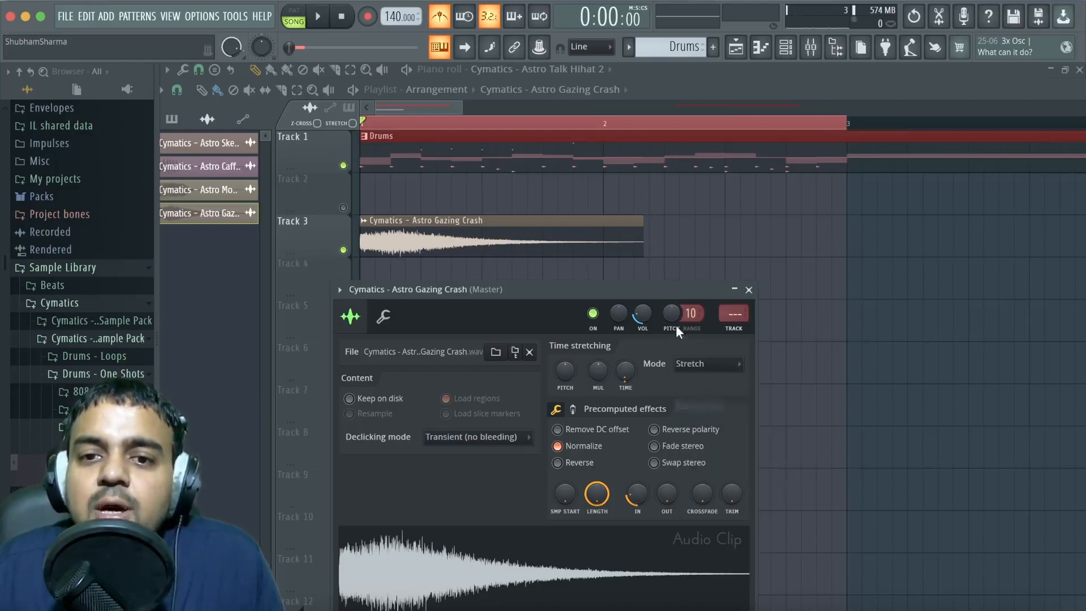
pyautogui.moveTo(671, 312); pyautogui.dragTo(671, 283)
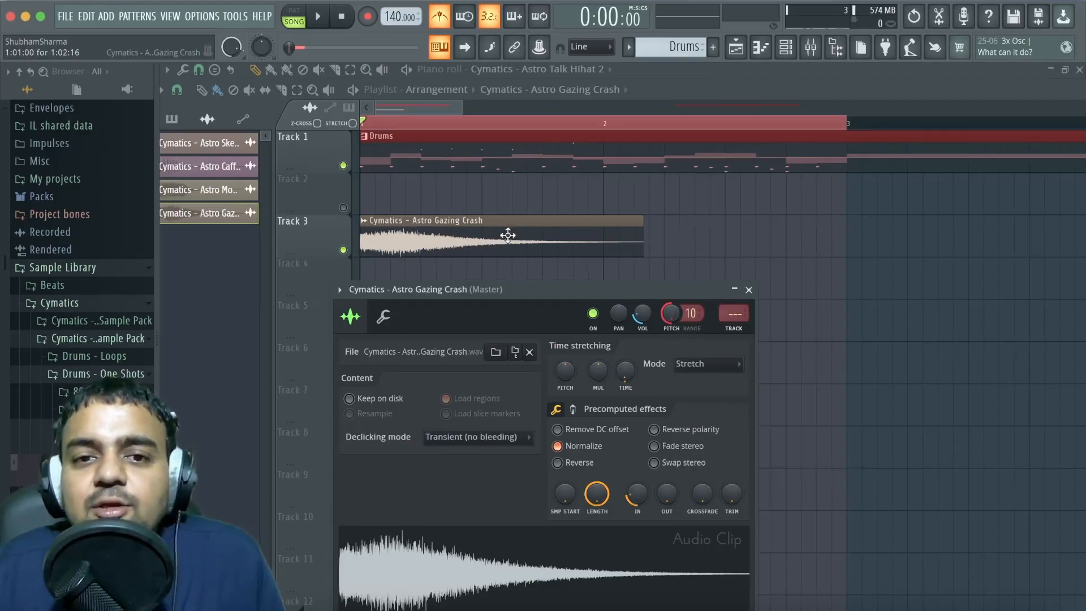
pyautogui.press('space')
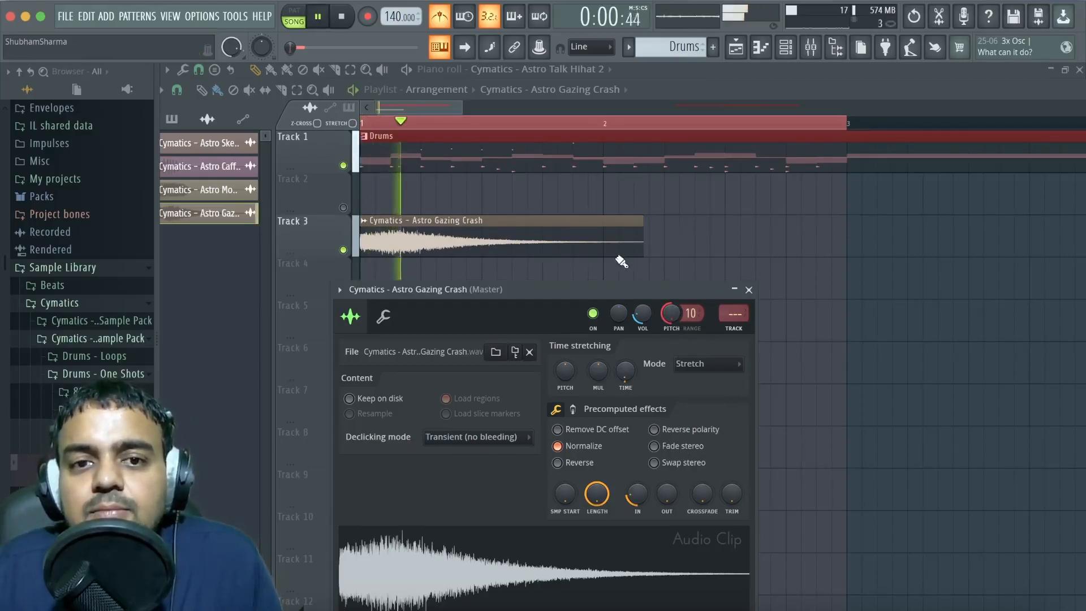
pyautogui.press('space')
# - Play the crash with its channel pitch at +1000 cents, and reset the pitch to its default
pyautogui.moveTo(676, 309); pyautogui.dragTo(677, 277)
pyautogui.press('space')
pyautogui.press('space')
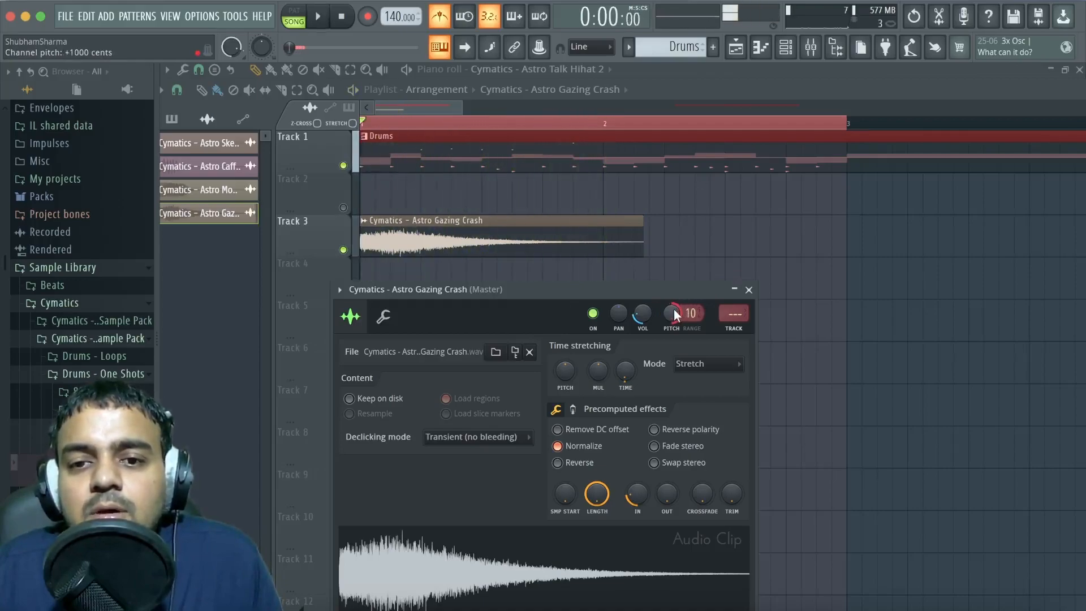
pyautogui.rightClick(676, 311)
pyautogui.click(683, 328)
# - Lengthen the crash clip by setting its time-stretch time to 1:04:16, and play it with the drum loop
pyautogui.moveTo(626, 371)
pyautogui.mouseDown()
pyautogui.moveTo(625, 342)
pyautogui.moveTo(630, 371)
pyautogui.mouseUp()
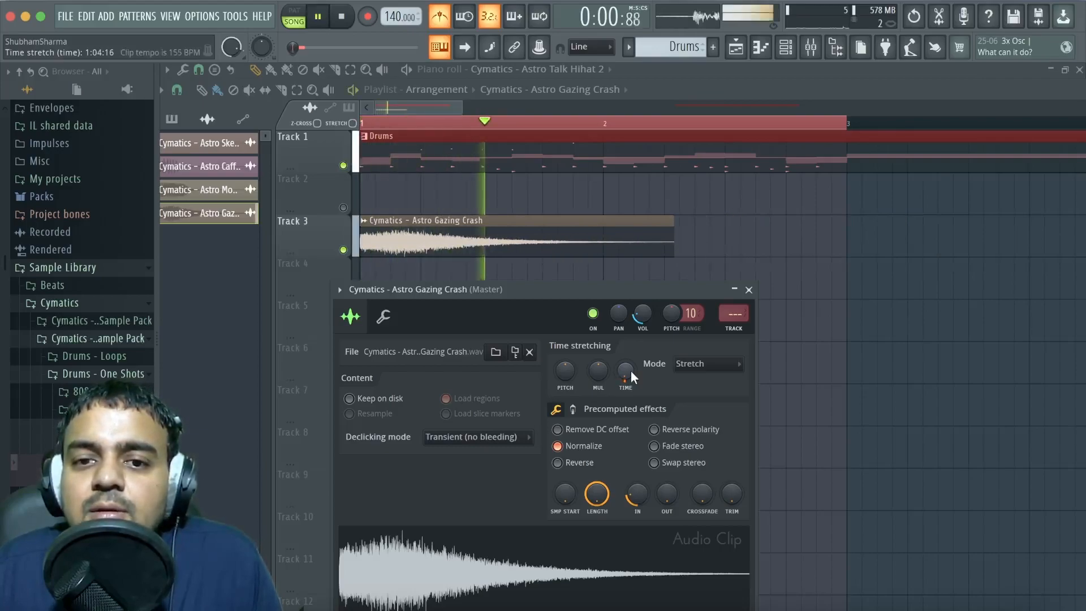
pyautogui.press('space')
pyautogui.press('space')
pyautogui.press('space')
pyautogui.press('space')
# - Try different time-stretching pitch shifts on the crash during playback, including +1200 cents, and reset the pitch shift
pyautogui.moveTo(569, 366); pyautogui.dragTo(565, 390)
pyautogui.press('space')
pyautogui.press('space')
pyautogui.press('space')
pyautogui.press('space')
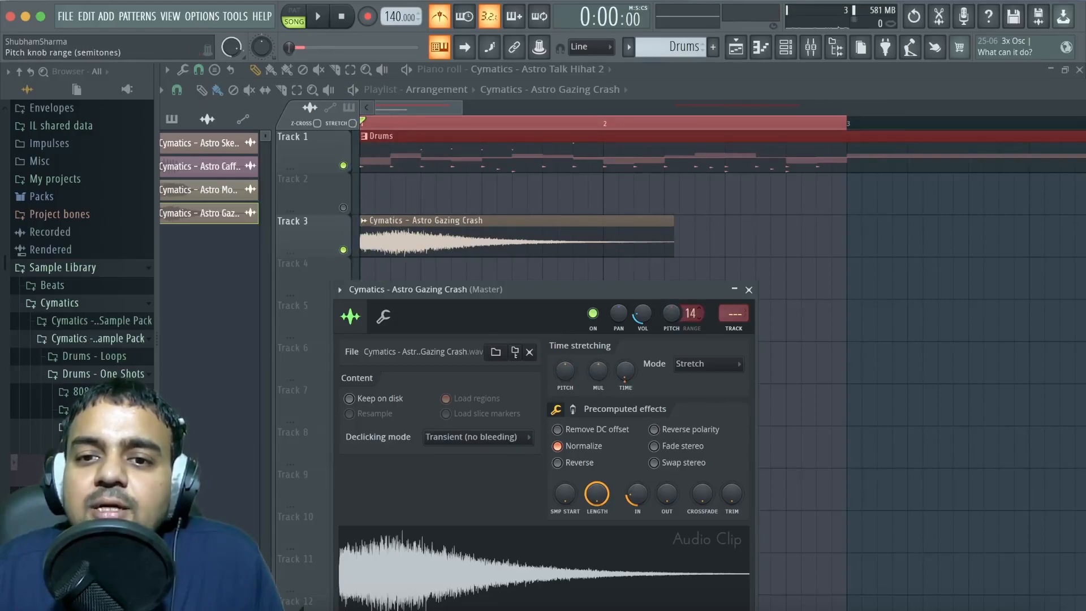
pyautogui.moveTo(565, 371); pyautogui.dragTo(565, 367)
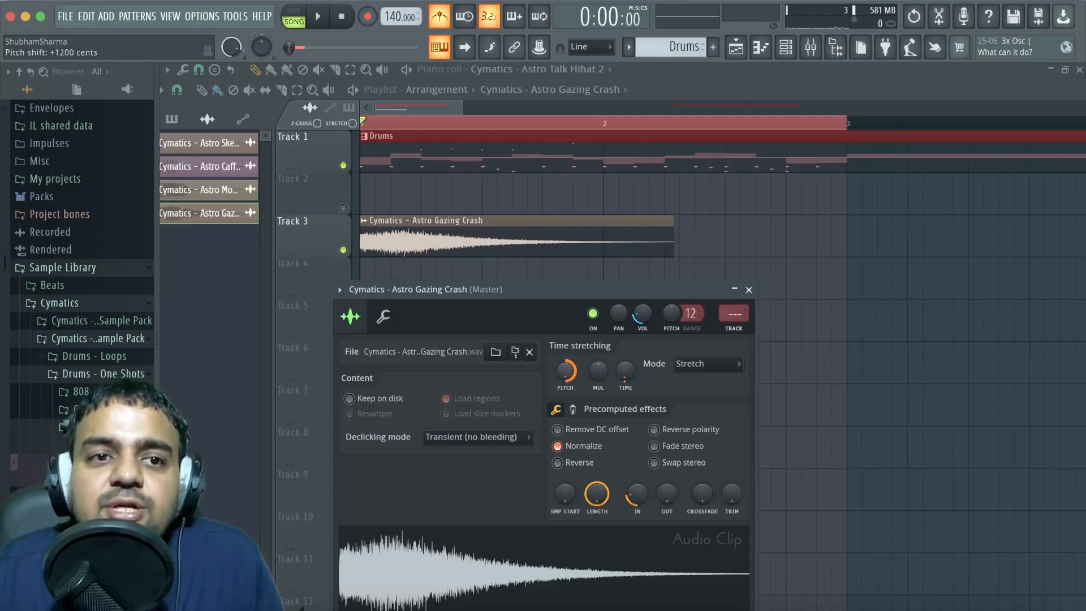
pyautogui.rightClick(570, 365)
pyautogui.click(583, 379)
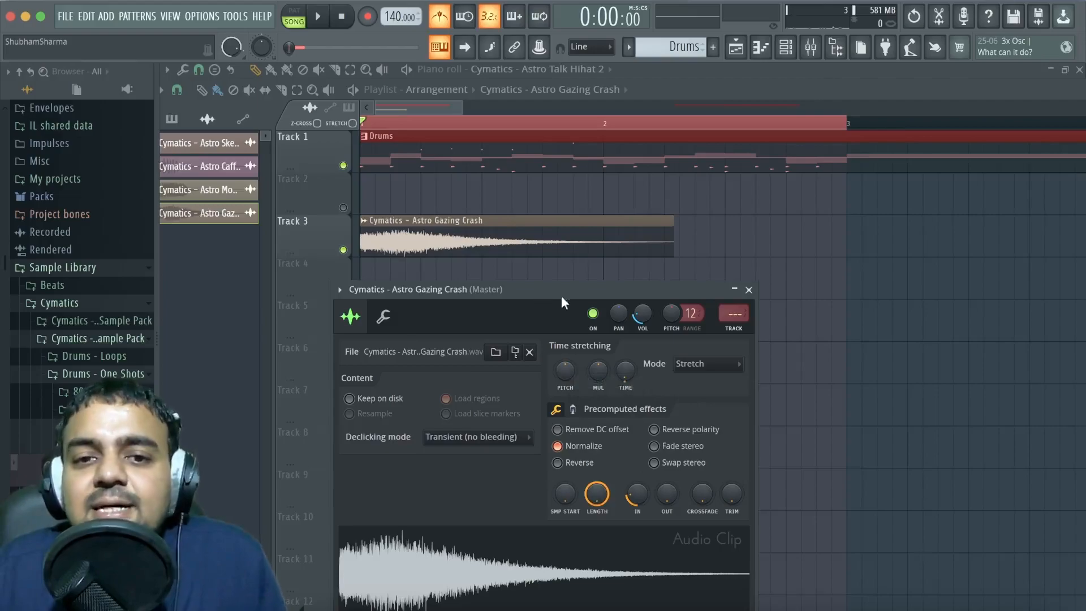
# - Reverse the Astro Gazing Crash sample
pyautogui.click(557, 463)
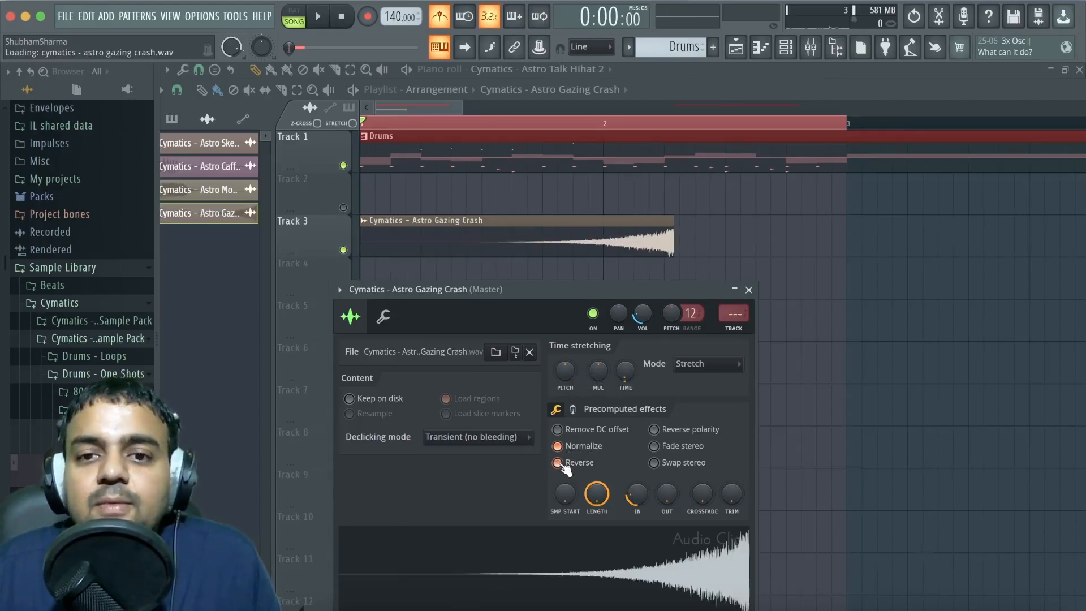
# - Clear the playlist time selection and play the reversed crash with the drums from the second half of bar 1
pyautogui.doubleClick(542, 123)
pyautogui.press('space')
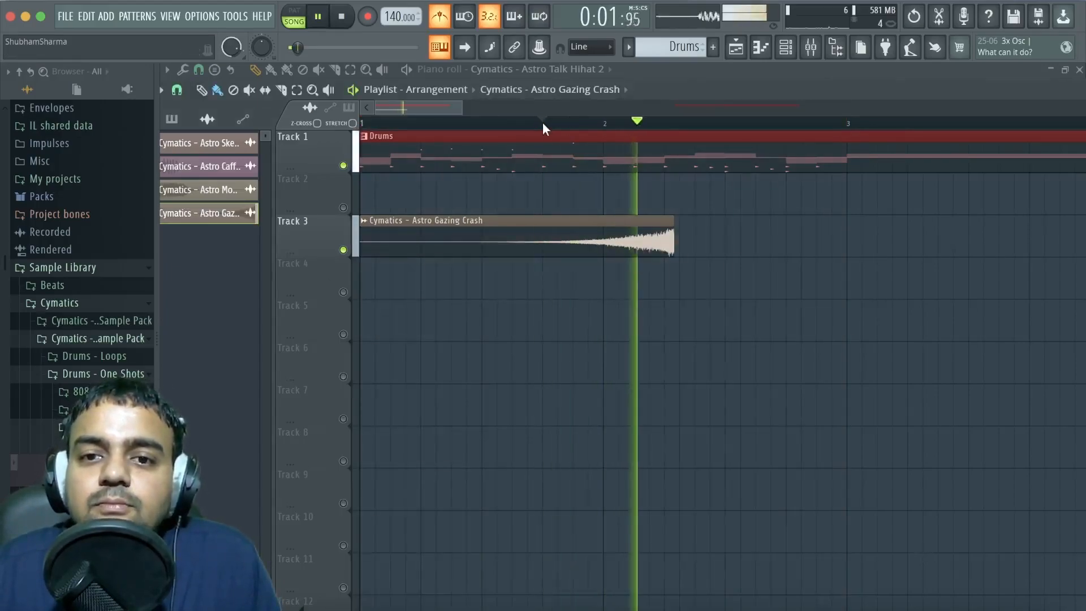
pyautogui.click(542, 123)
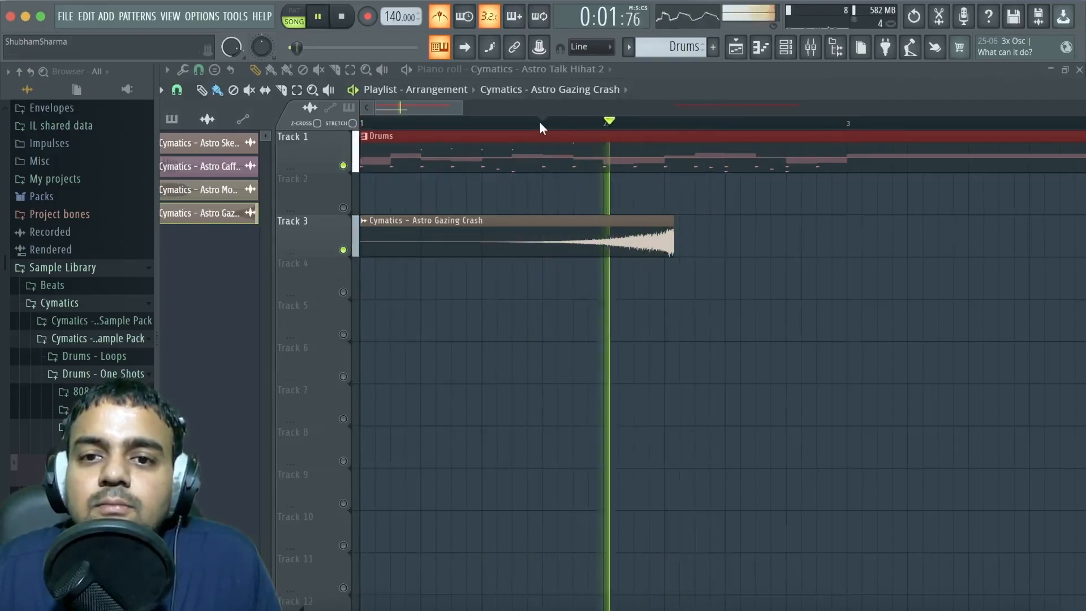
pyautogui.press('space')
# - Turn off Reverse for the crash sample, and move the crash and Drums clips to start at bar 2
pyautogui.doubleClick(562, 242)
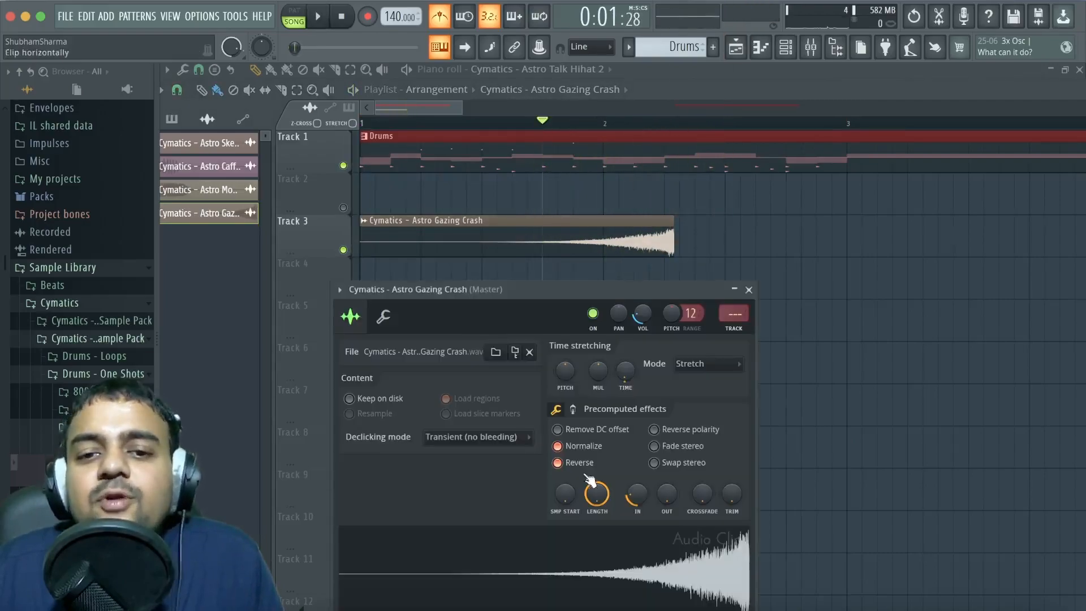
pyautogui.click(574, 462)
pyautogui.moveTo(468, 243); pyautogui.dragTo(712, 242)
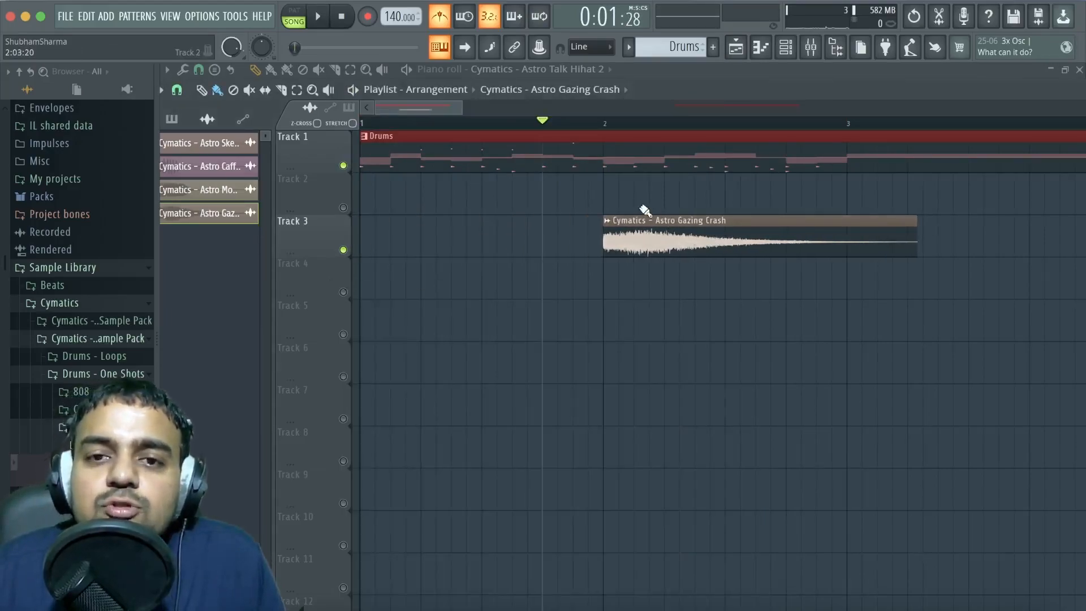
pyautogui.moveTo(540, 152); pyautogui.dragTo(792, 147)
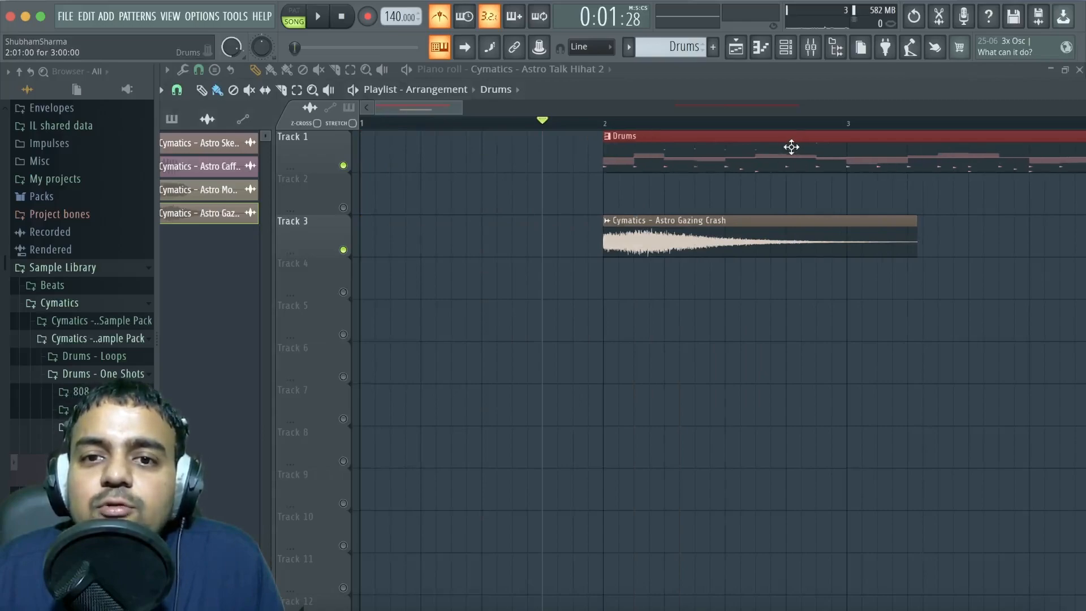
pyautogui.click(647, 249)
pyautogui.click(548, 315)
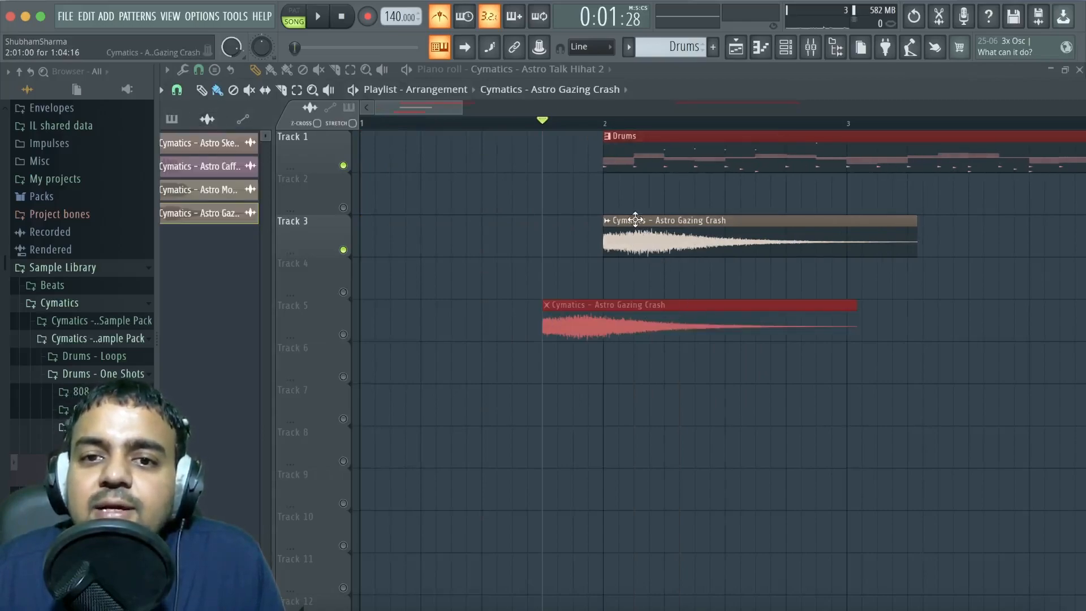
pyautogui.click(625, 238)
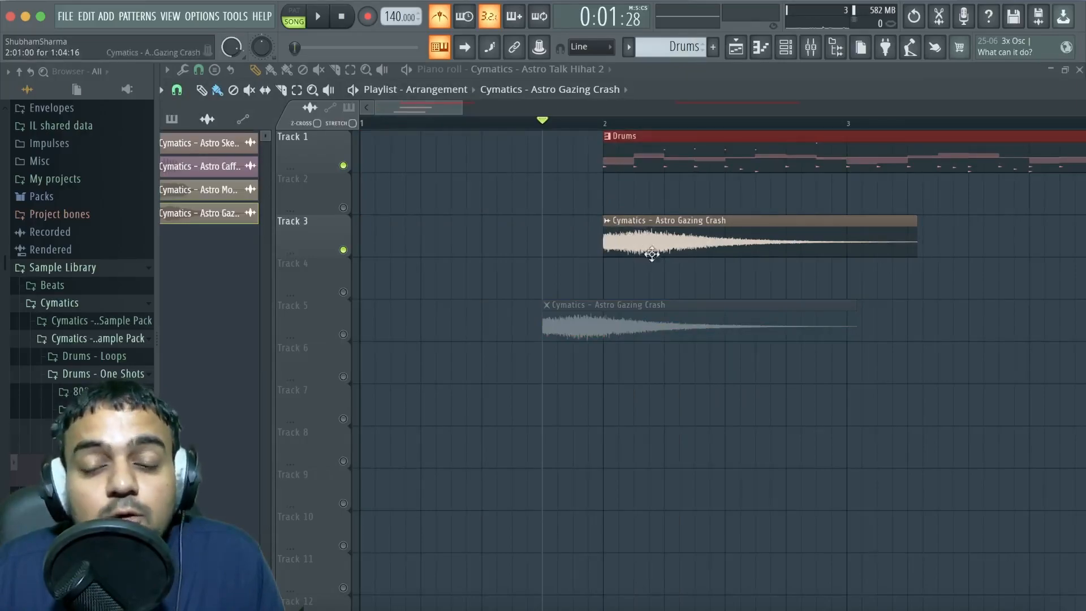
pyautogui.click(343, 335)
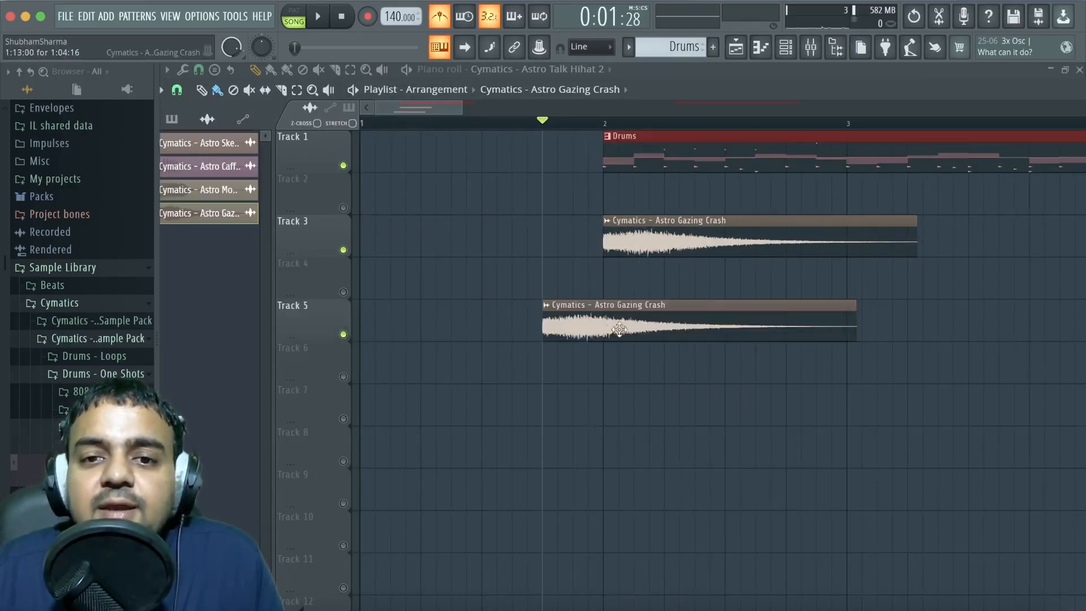
pyautogui.doubleClick(616, 322)
pyautogui.moveTo(620, 292); pyautogui.dragTo(1022, 392)
pyautogui.rightClick(747, 315)
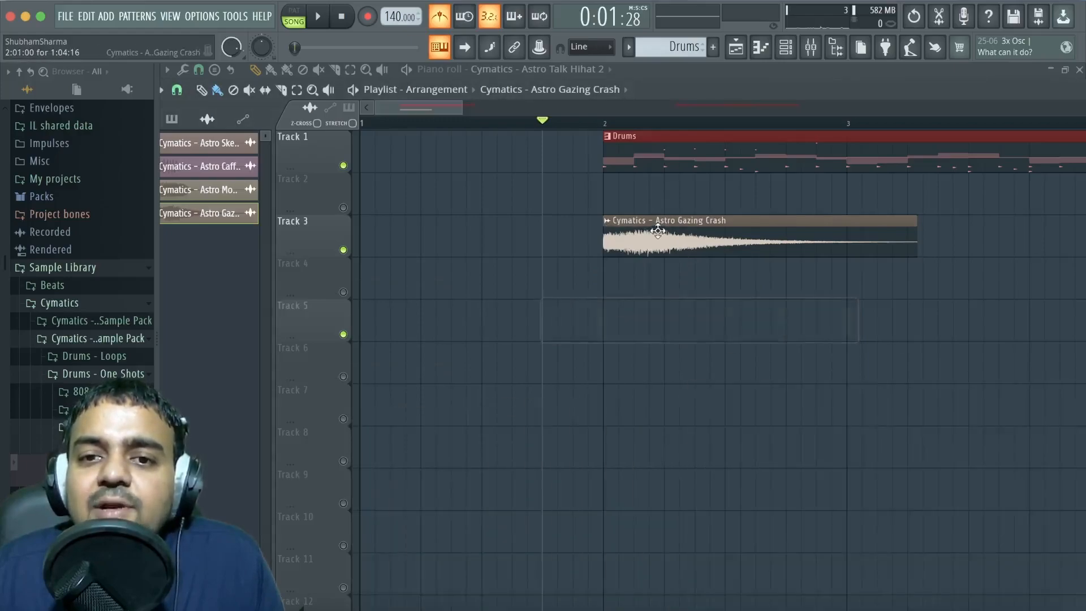
# - Place a copy of the crash clip on Track 4, and try Reverse on the shared channel before switching it off again
pyautogui.click(592, 284)
pyautogui.doubleClick(617, 284)
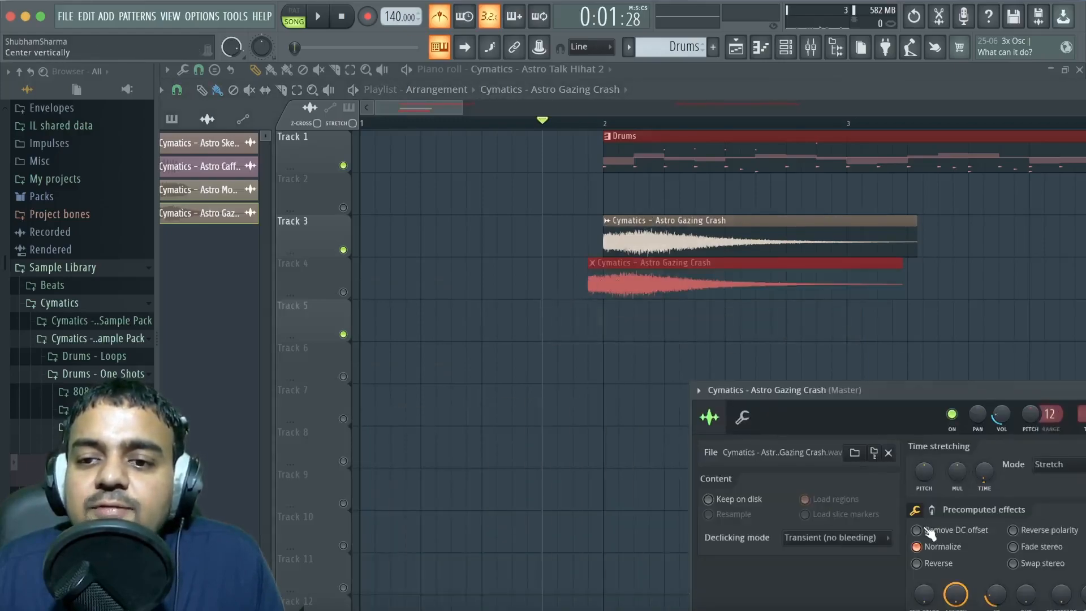
pyautogui.click(917, 564)
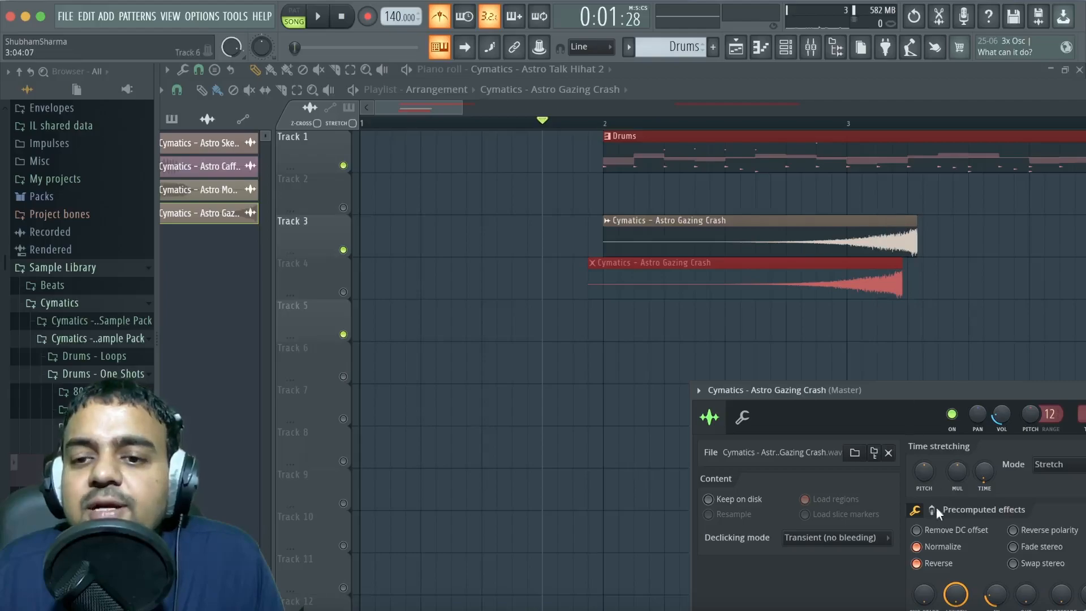
pyautogui.click(918, 563)
pyautogui.moveTo(890, 396); pyautogui.dragTo(577, 389)
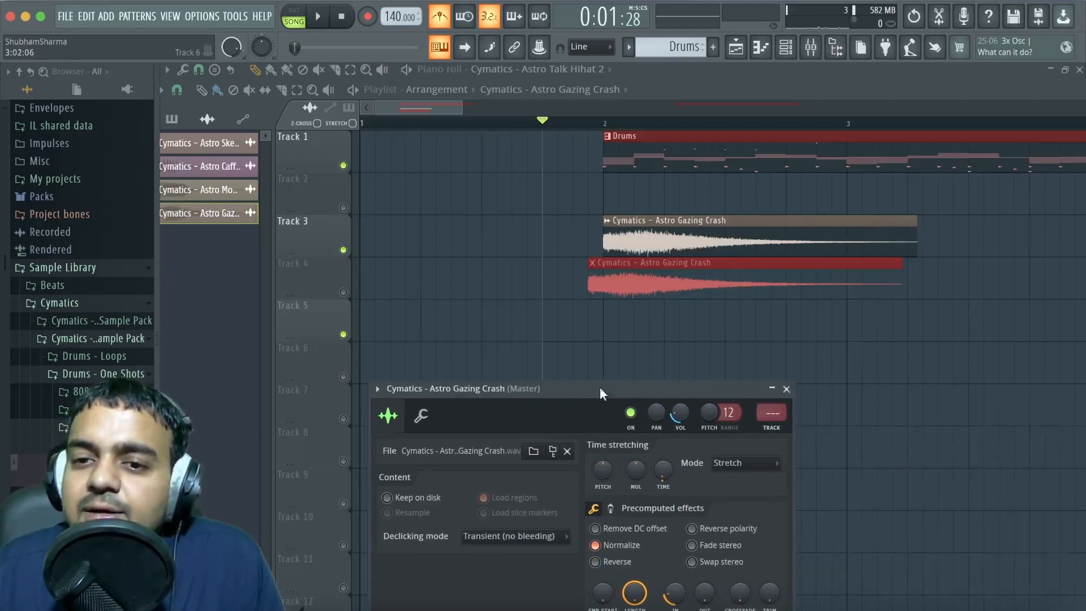
pyautogui.click(789, 390)
# - Move the Track 4 crash copy to 1:10:00 and make it unique
pyautogui.moveTo(618, 266); pyautogui.dragTo(515, 266)
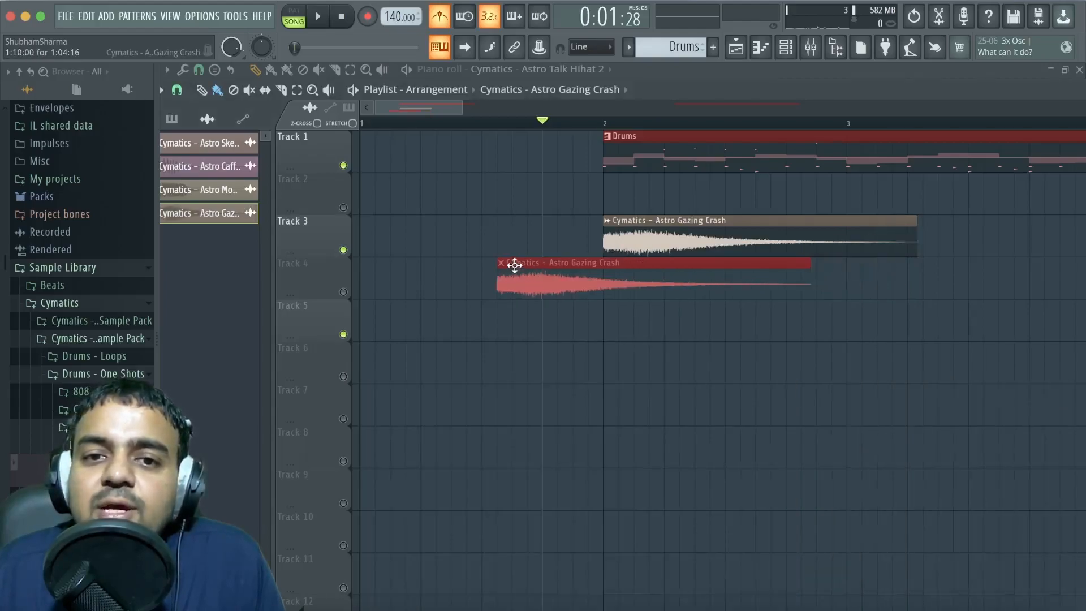
pyautogui.click(501, 264)
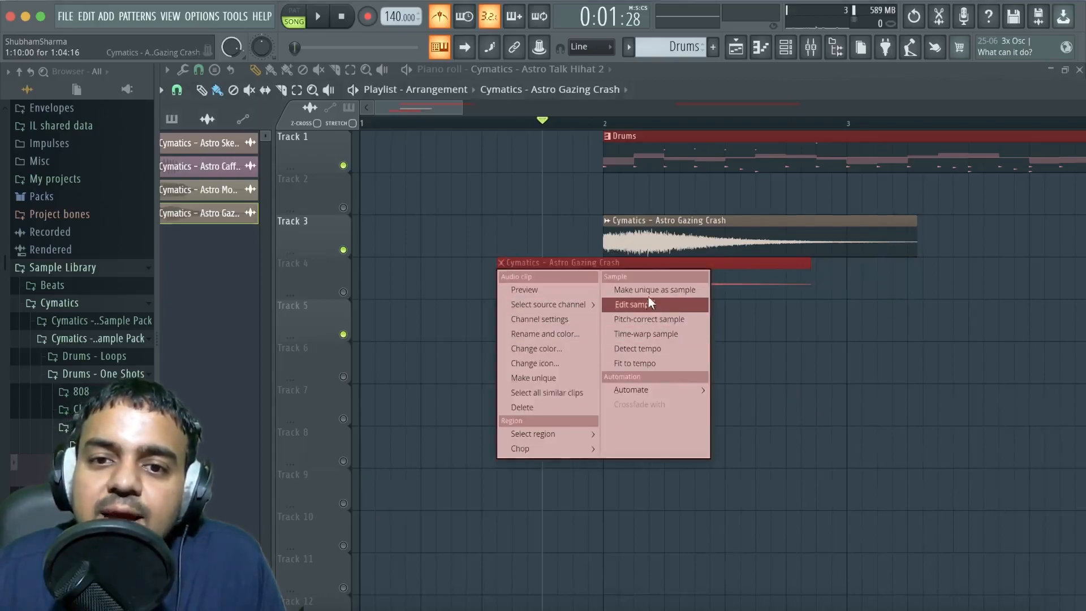
pyautogui.click(565, 379)
# - Reverse only the unique Astro Gazing Crash #2 sample, and close its channel settings
pyautogui.doubleClick(602, 277)
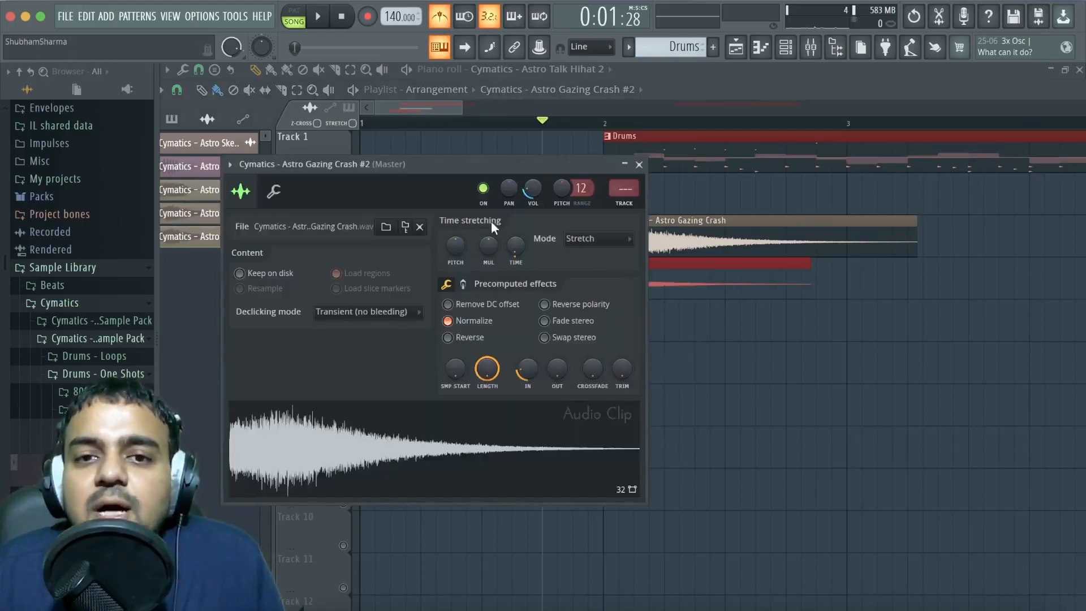
pyautogui.moveTo(440, 165); pyautogui.dragTo(438, 359)
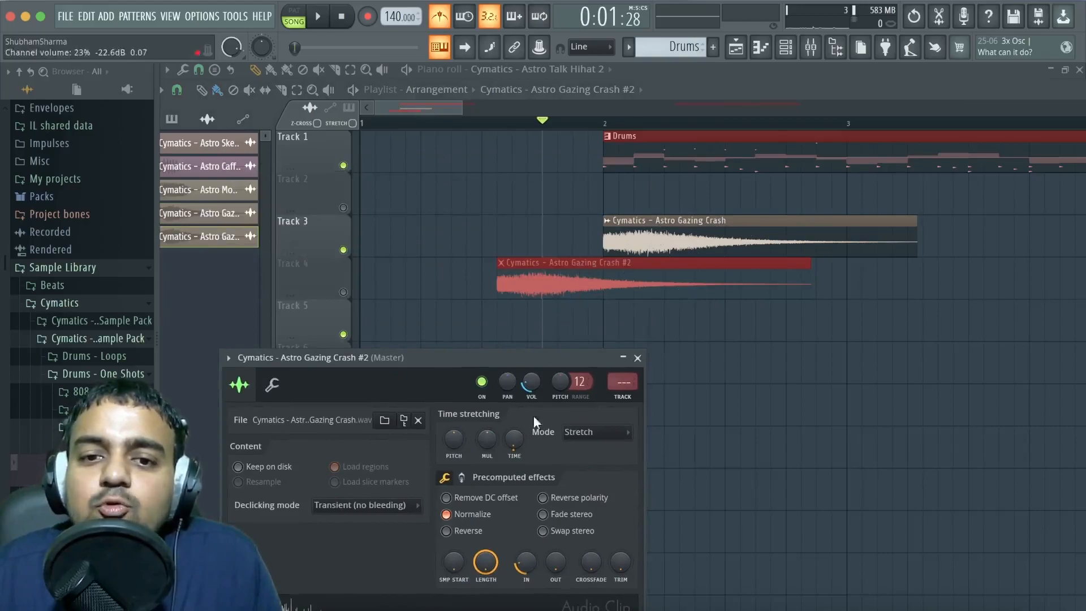
pyautogui.click(455, 532)
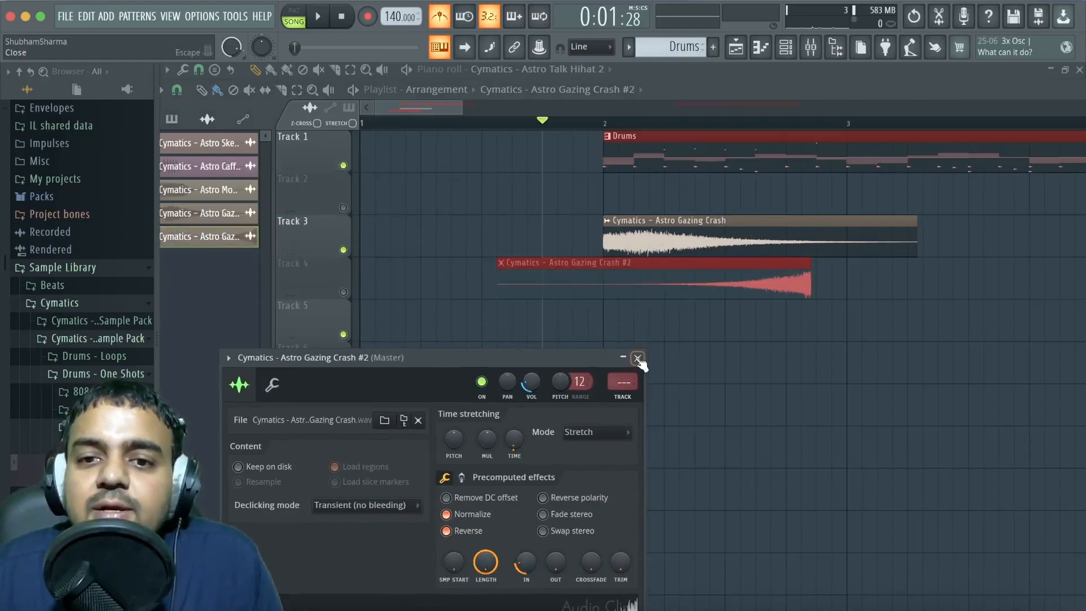
pyautogui.click(637, 359)
# - Trim the start of the reversed crash and move it to Track 3 so it ends at bar 2, where the original crash begins
pyautogui.moveTo(496, 269); pyautogui.dragTo(665, 281)
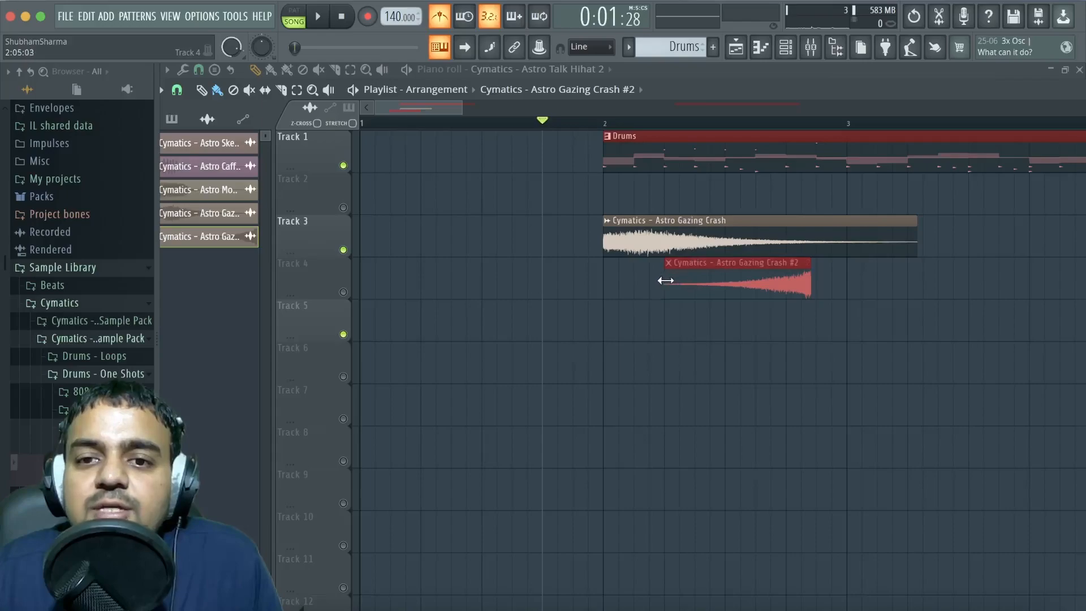
pyautogui.moveTo(747, 279); pyautogui.dragTo(537, 220)
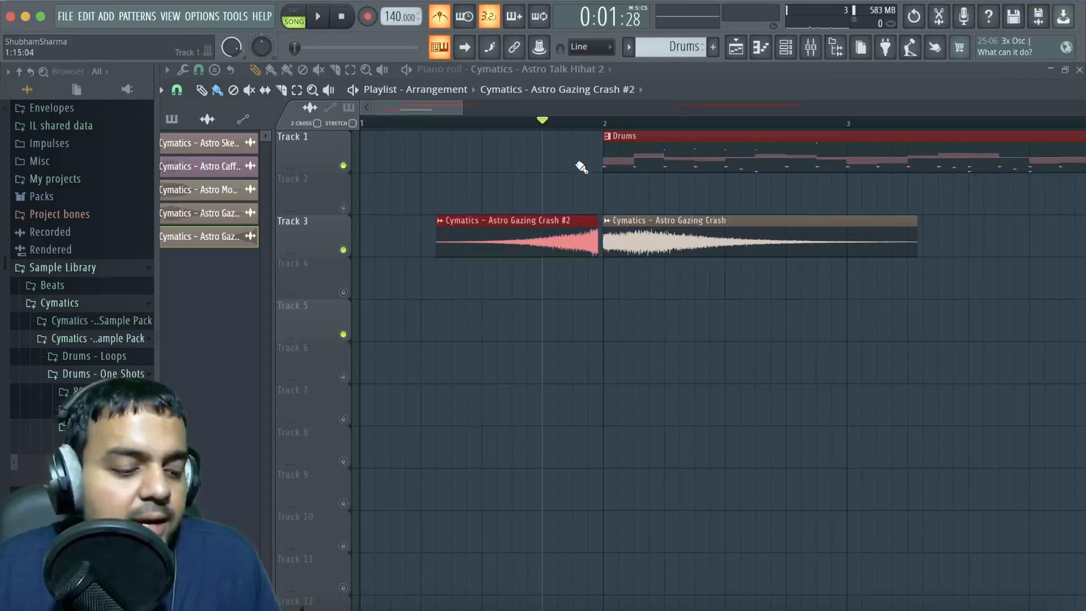
pyautogui.moveTo(376, 107); pyautogui.dragTo(406, 116)
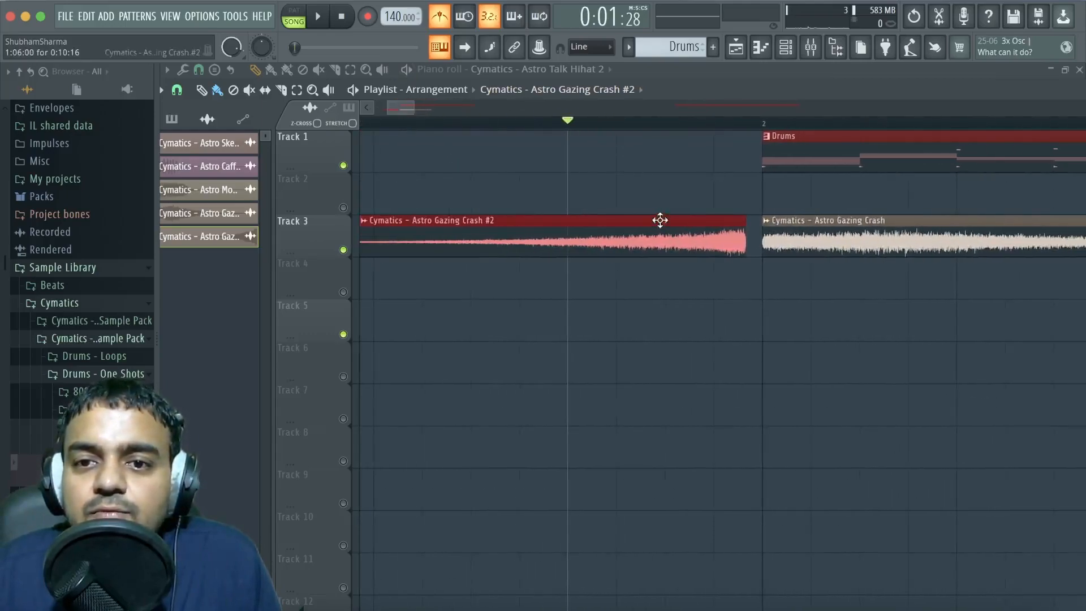
pyautogui.moveTo(699, 346); pyautogui.dragTo(710, 215)
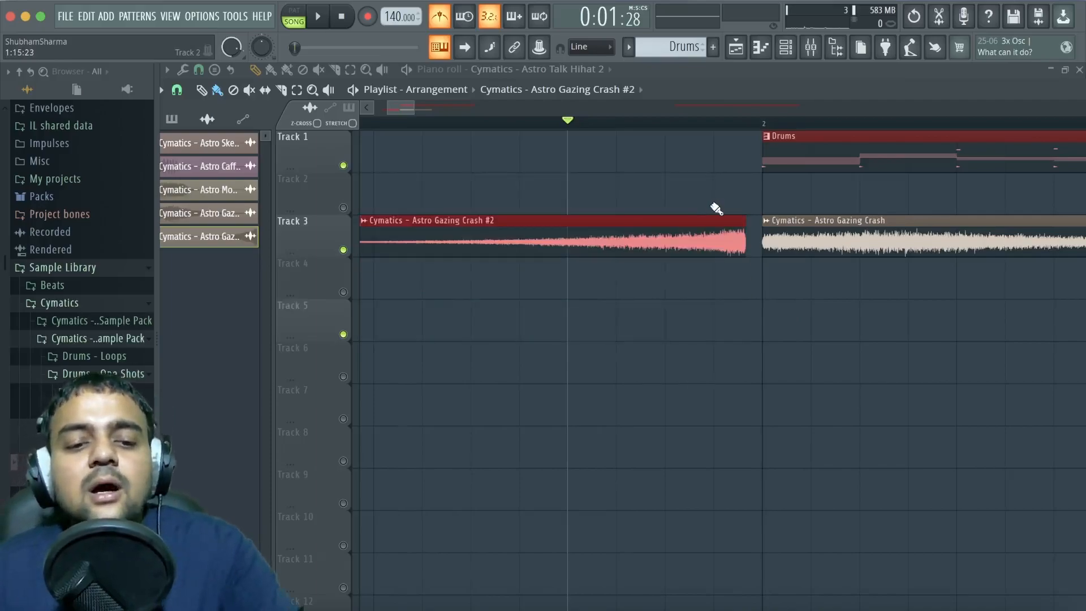
pyautogui.moveTo(699, 243); pyautogui.dragTo(715, 243)
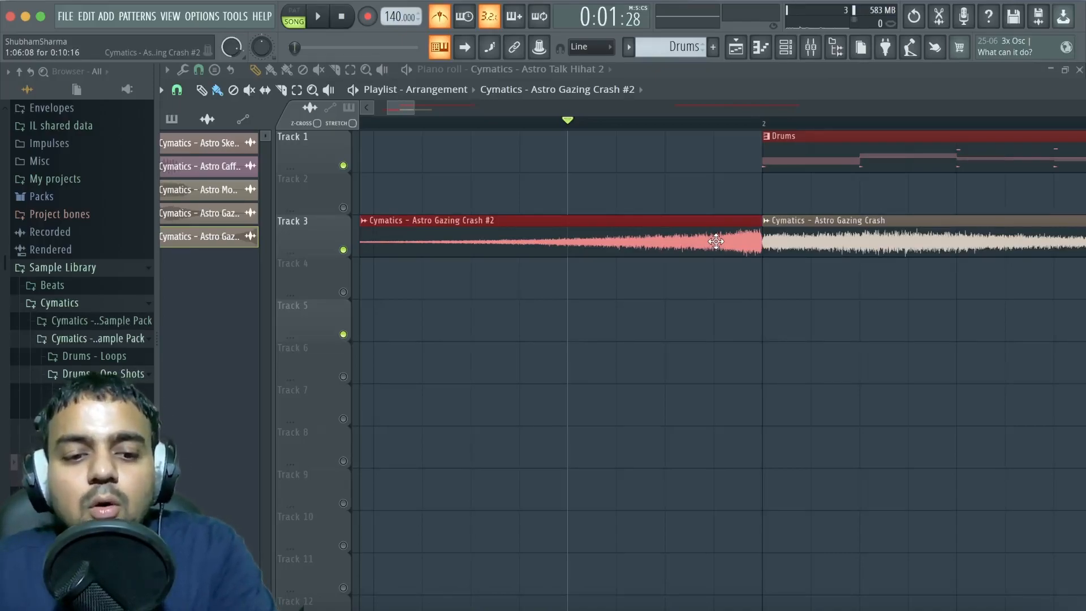
pyautogui.moveTo(730, 241); pyautogui.dragTo(733, 239)
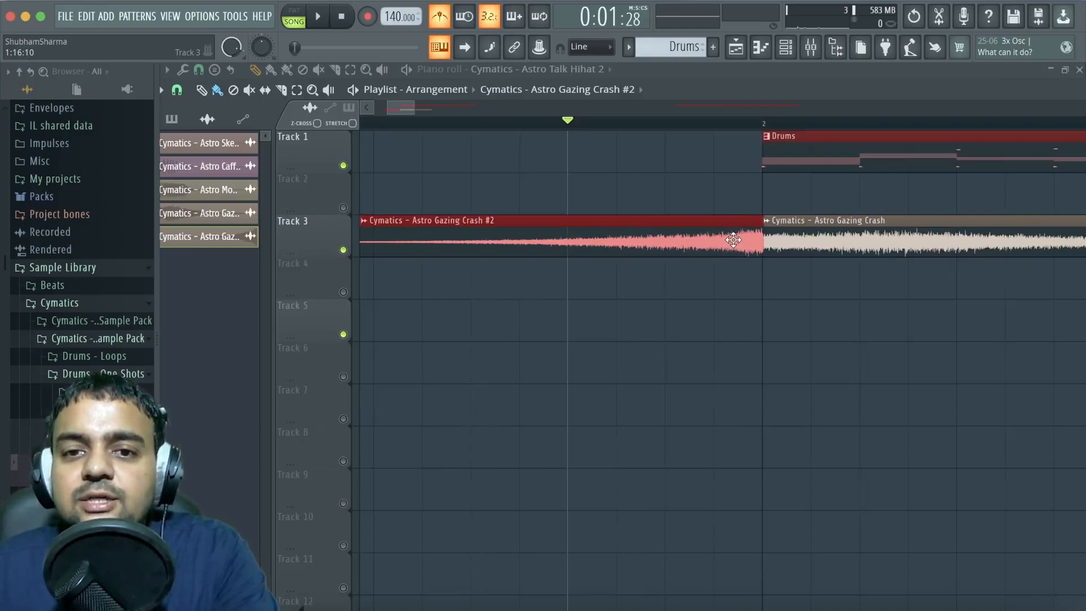
# - Play the reversed crash leading into the original crash and drums from about 1:08:00
pyautogui.moveTo(413, 108); pyautogui.dragTo(588, 111)
pyautogui.moveTo(562, 112); pyautogui.dragTo(531, 115)
pyautogui.click(427, 124)
pyautogui.click(407, 125)
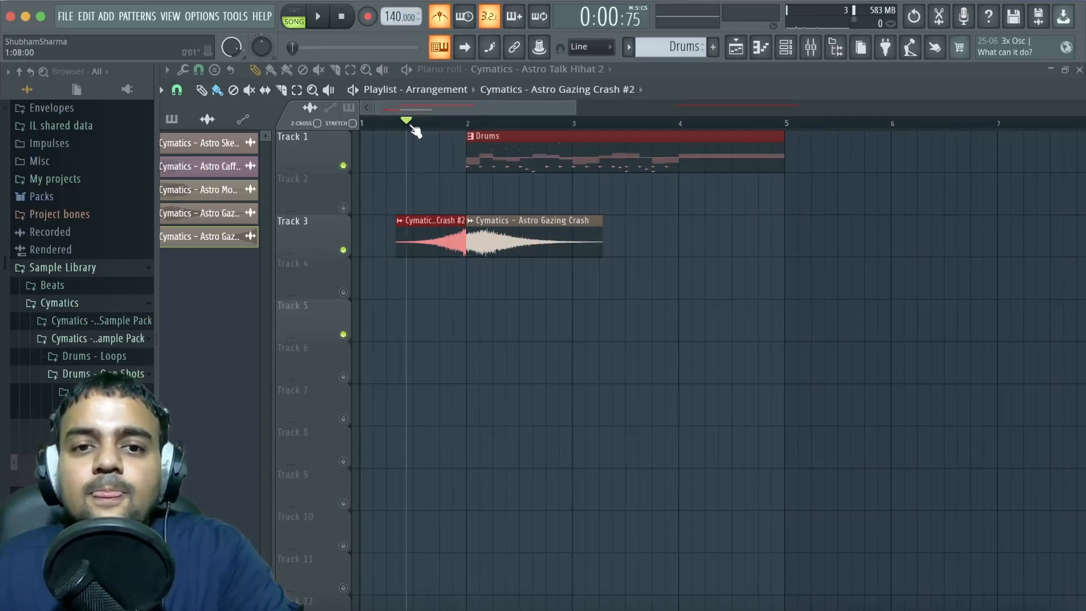
pyautogui.press('space')
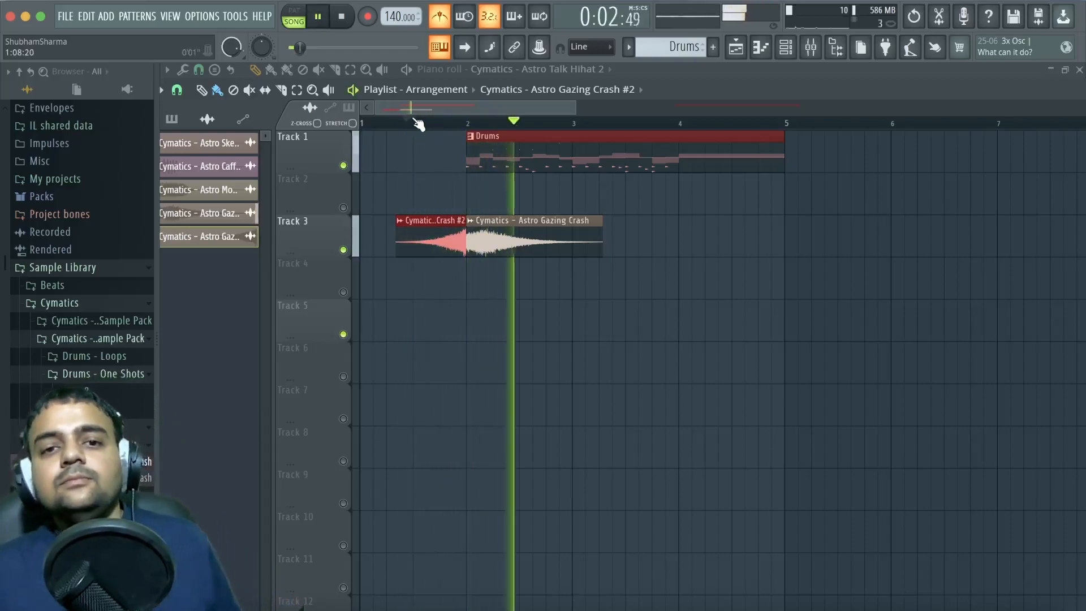
pyautogui.click(343, 20)
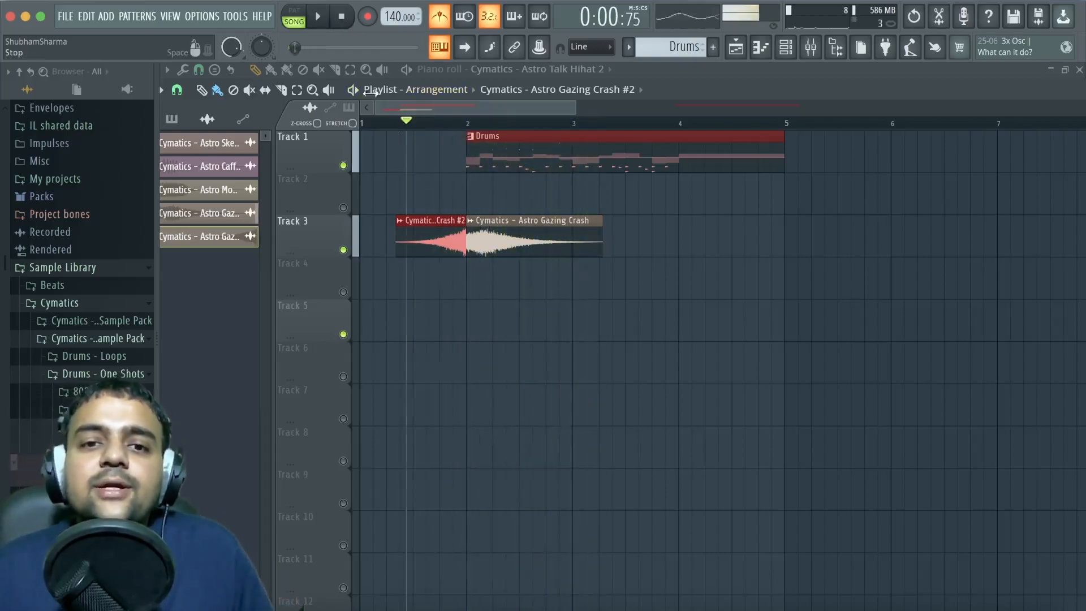
# - Add a slight fade-out to the reversed Crash #2 sample, and play the transition into the drums
pyautogui.doubleClick(440, 238)
pyautogui.moveTo(480, 354); pyautogui.dragTo(775, 151)
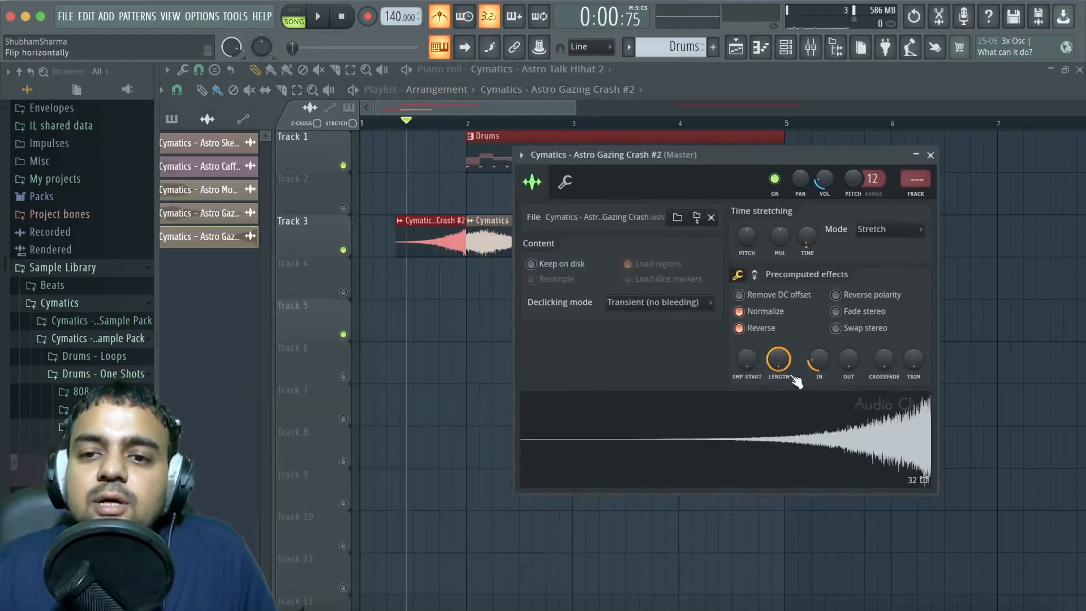
pyautogui.moveTo(848, 359)
pyautogui.mouseDown()
pyautogui.moveTo(848, 340)
pyautogui.moveTo(848, 354)
pyautogui.mouseUp()
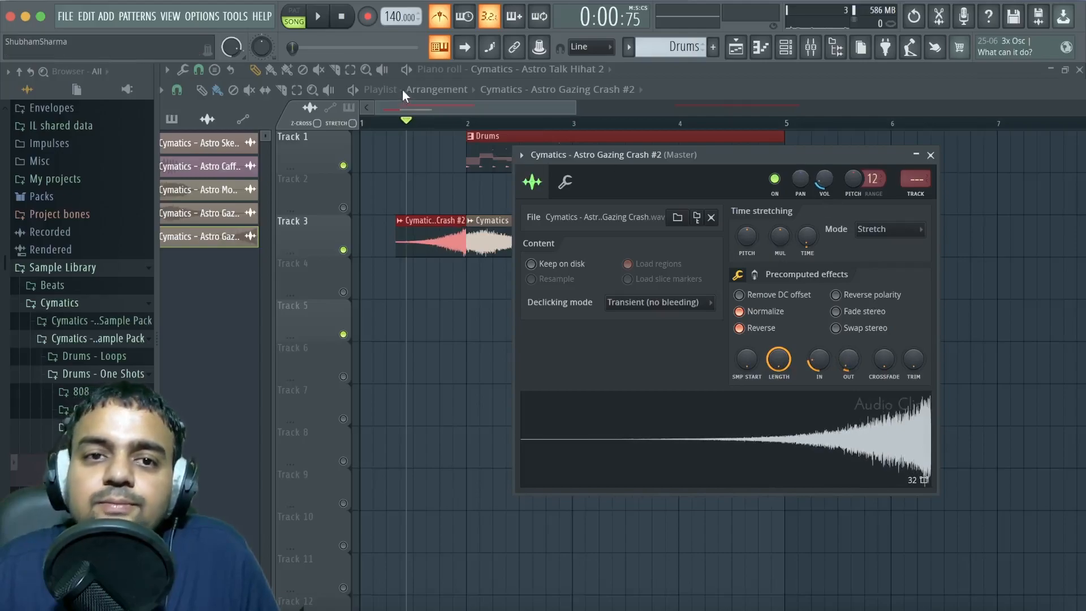
pyautogui.press('space')
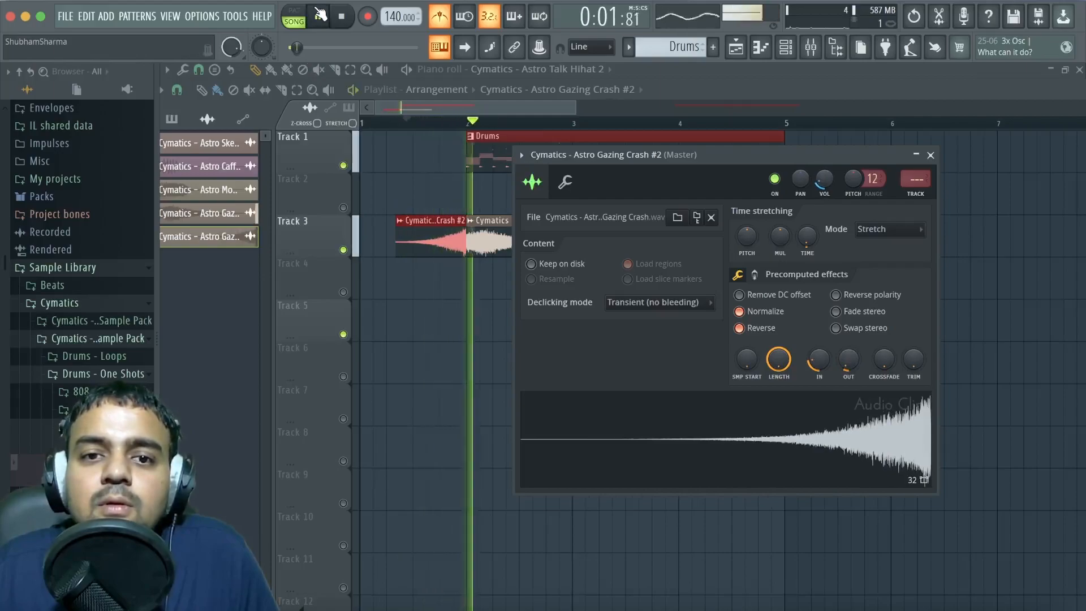
# - Shorten the original crash's quick fade-in to about 16%, and stop playback
pyautogui.doubleClick(479, 227)
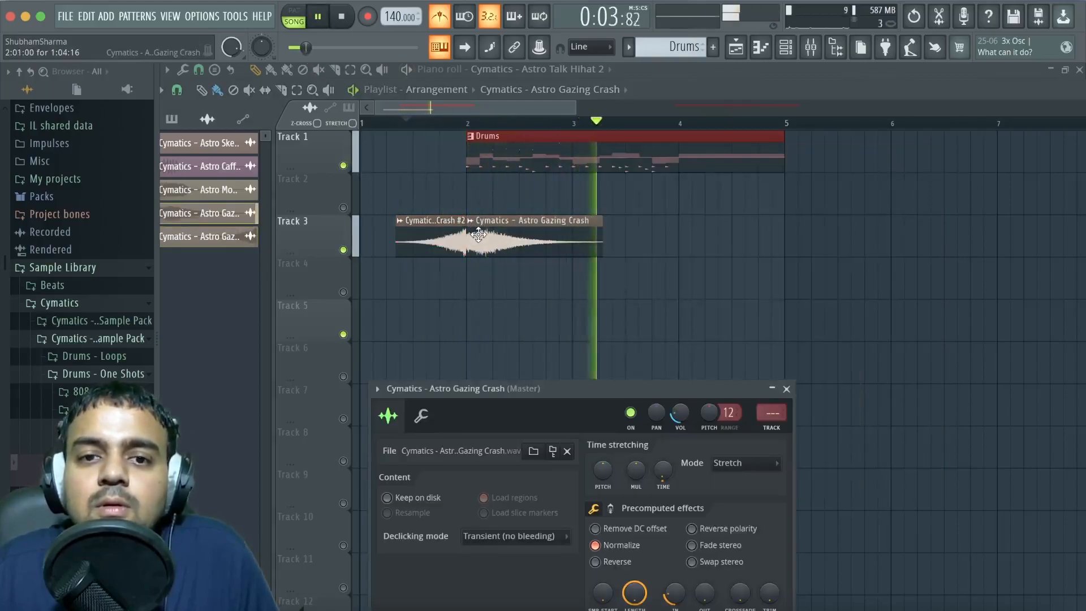
pyautogui.moveTo(599, 388); pyautogui.dragTo(638, 238)
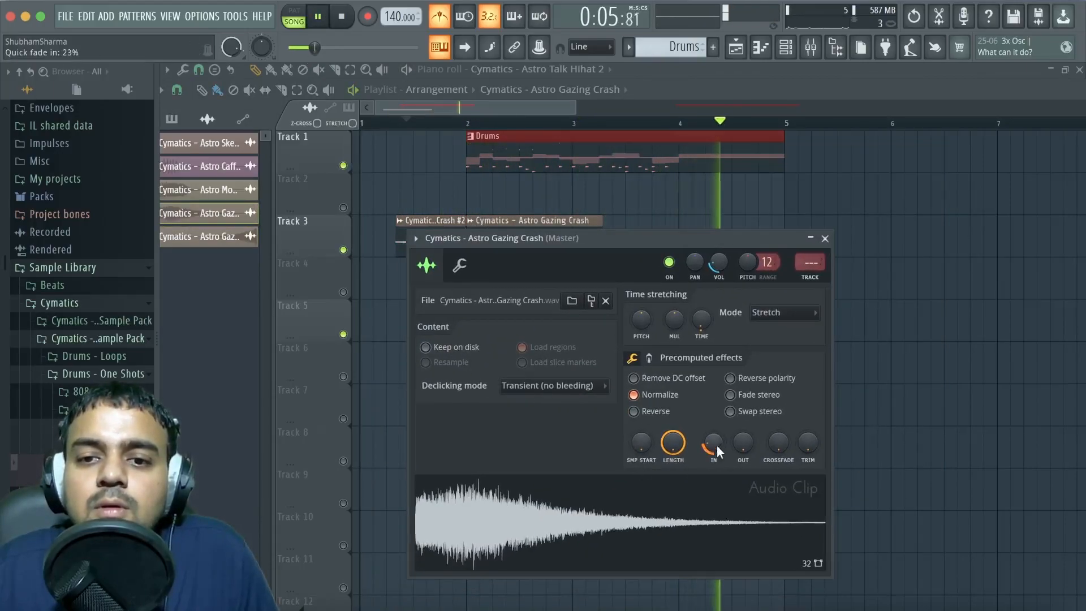
pyautogui.moveTo(717, 444); pyautogui.dragTo(717, 436)
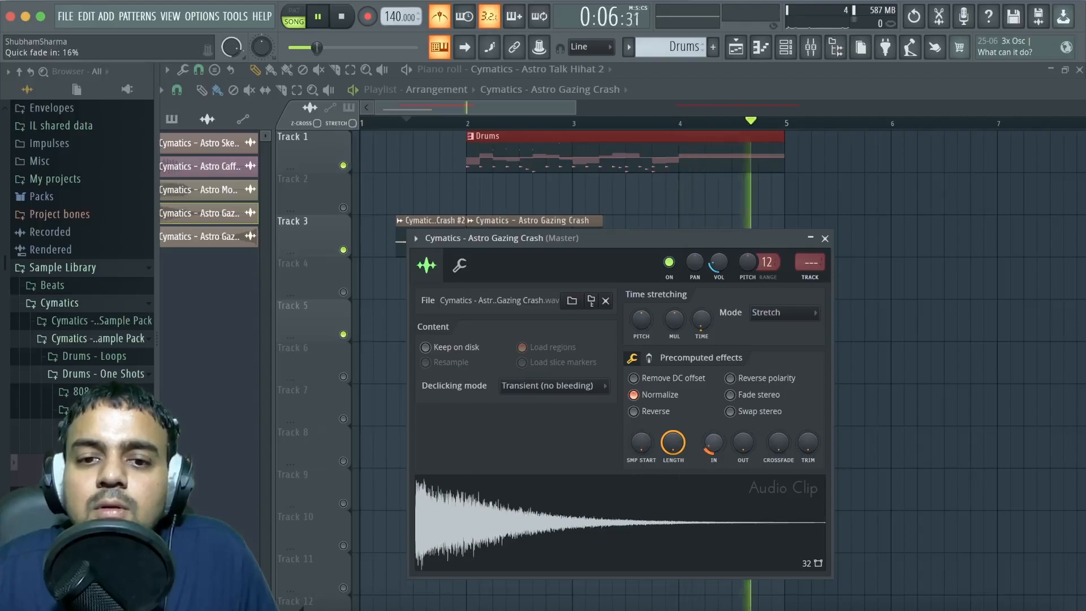
pyautogui.click(825, 239)
pyautogui.click(341, 16)
# - Open the original Astro Gazing Crash clip's settings and load its sample in the audio editor
pyautogui.doubleClick(489, 246)
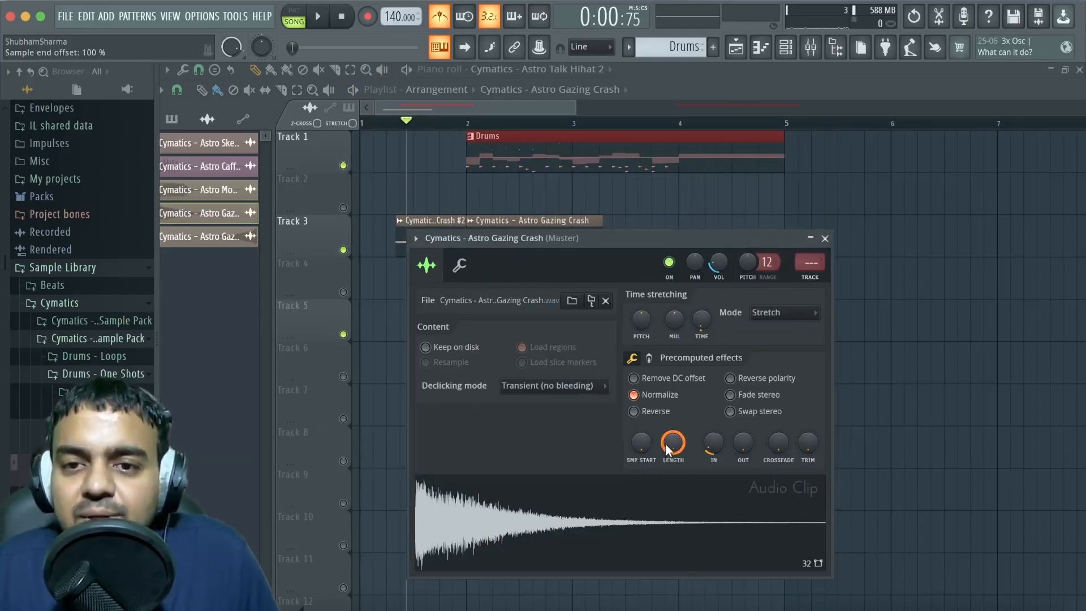
pyautogui.rightClick(495, 505)
pyautogui.click(456, 515)
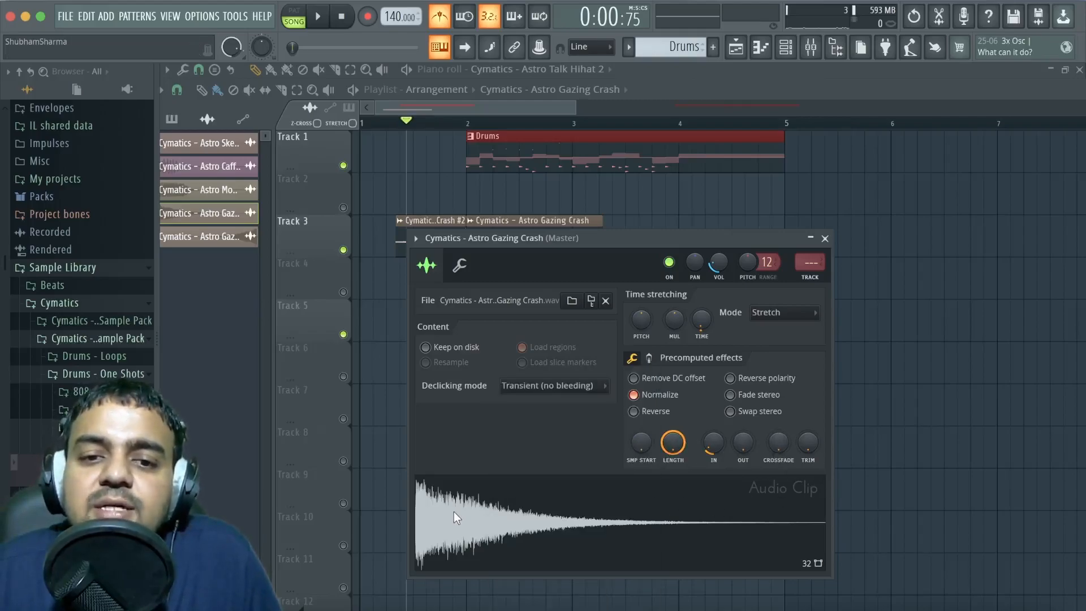
pyautogui.rightClick(473, 526)
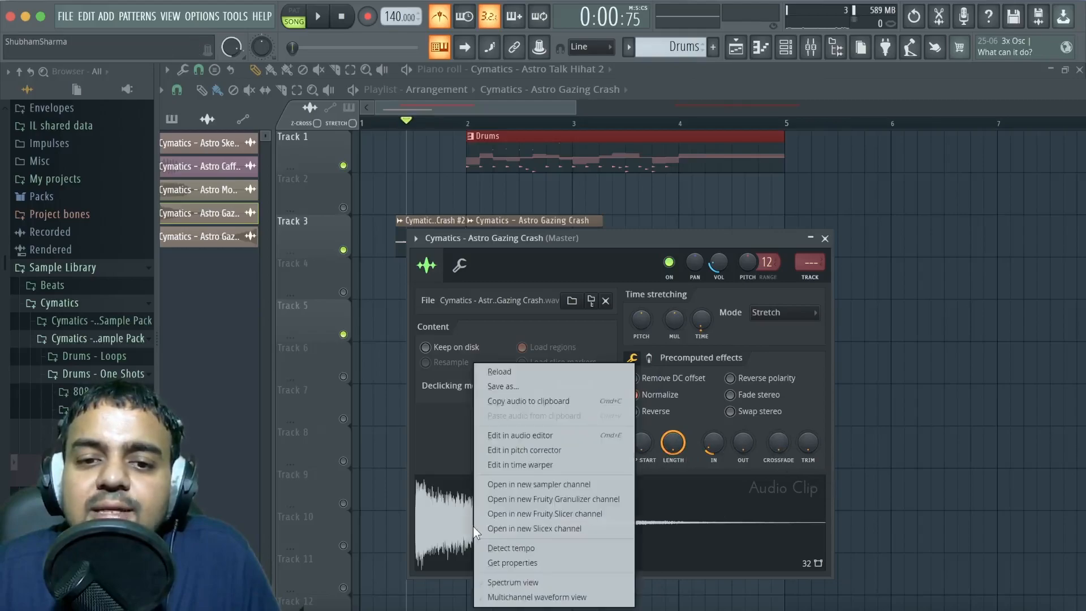
pyautogui.click(537, 434)
# - Move and enlarge the Edison window to show the crash waveform and editing tools, and close it unedited
pyautogui.moveTo(376, 147); pyautogui.dragTo(590, 156)
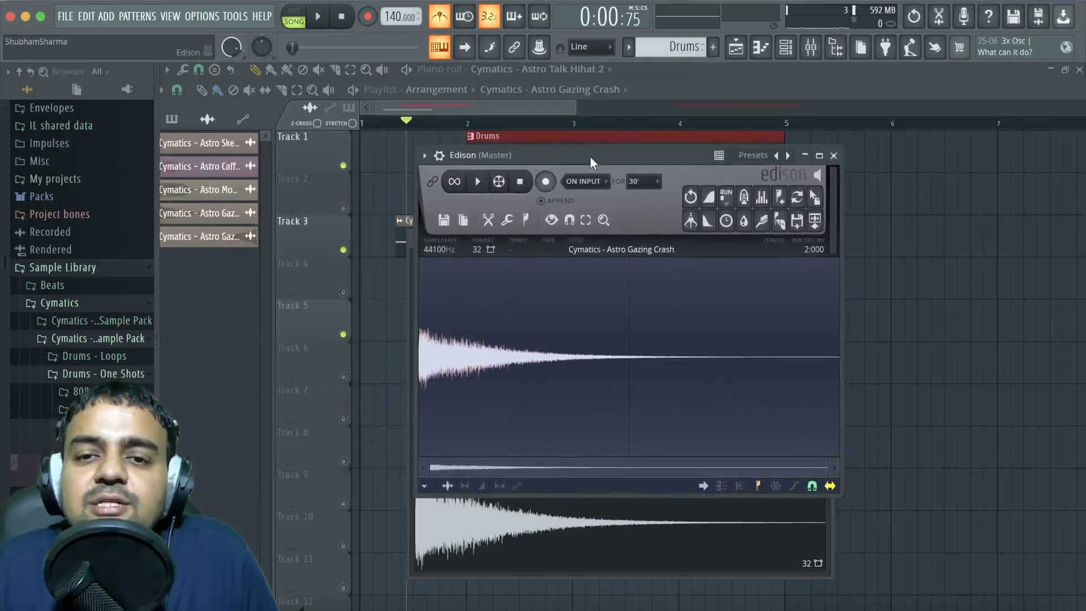
pyautogui.moveTo(413, 197); pyautogui.dragTo(207, 196)
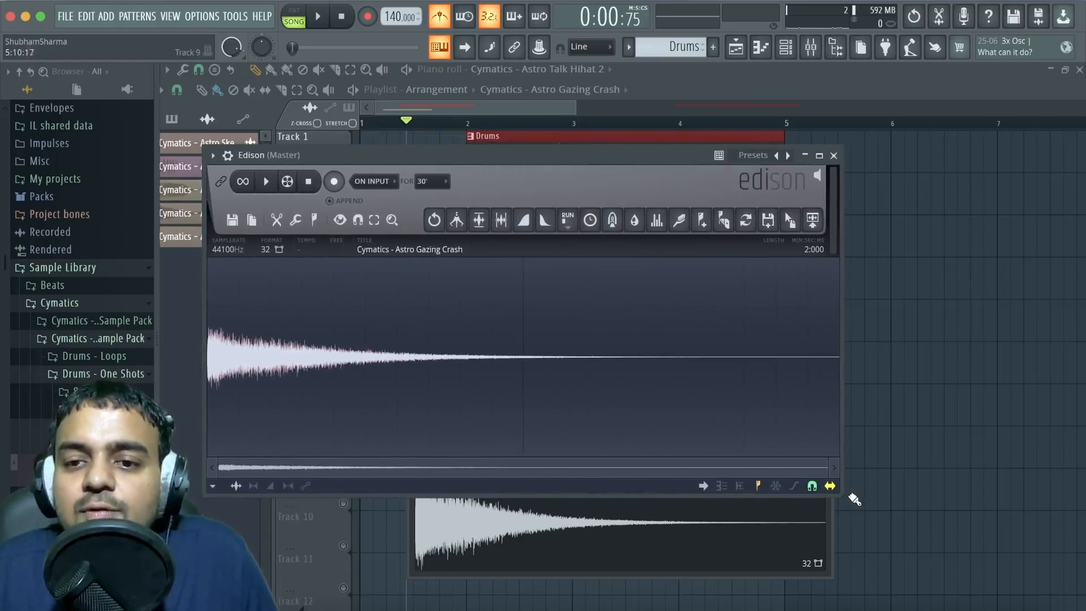
pyautogui.moveTo(837, 491); pyautogui.dragTo(960, 599)
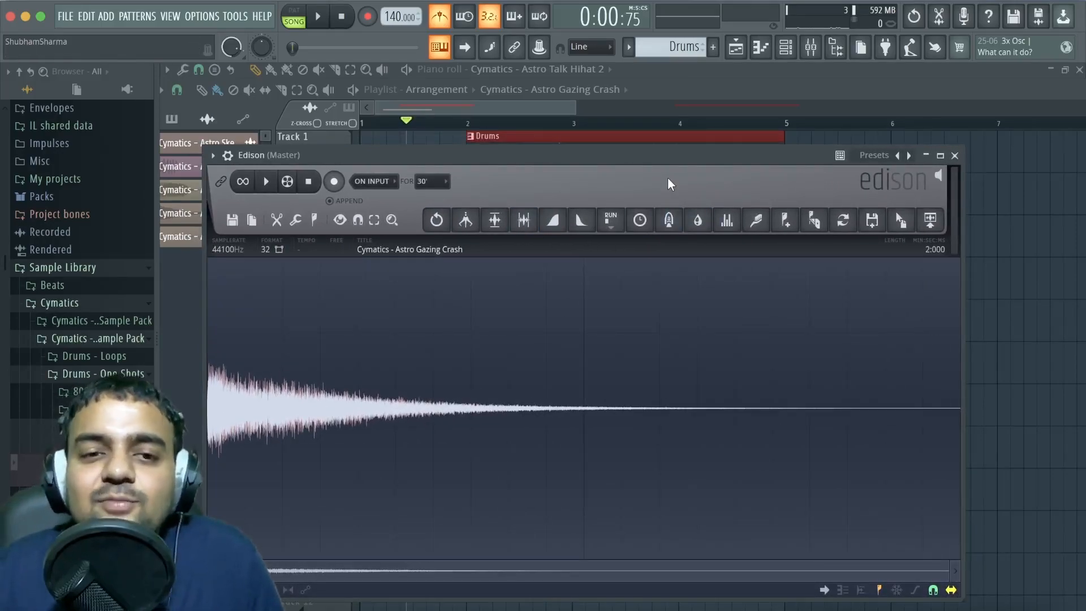
pyautogui.moveTo(901, 219); pyautogui.dragTo(972, 150)
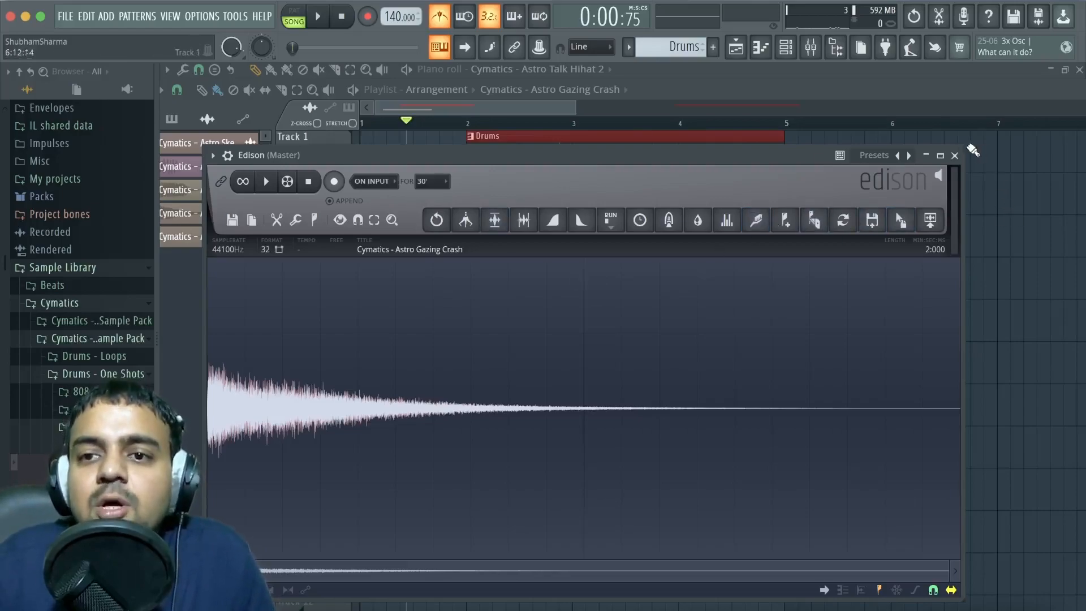
pyautogui.click(954, 155)
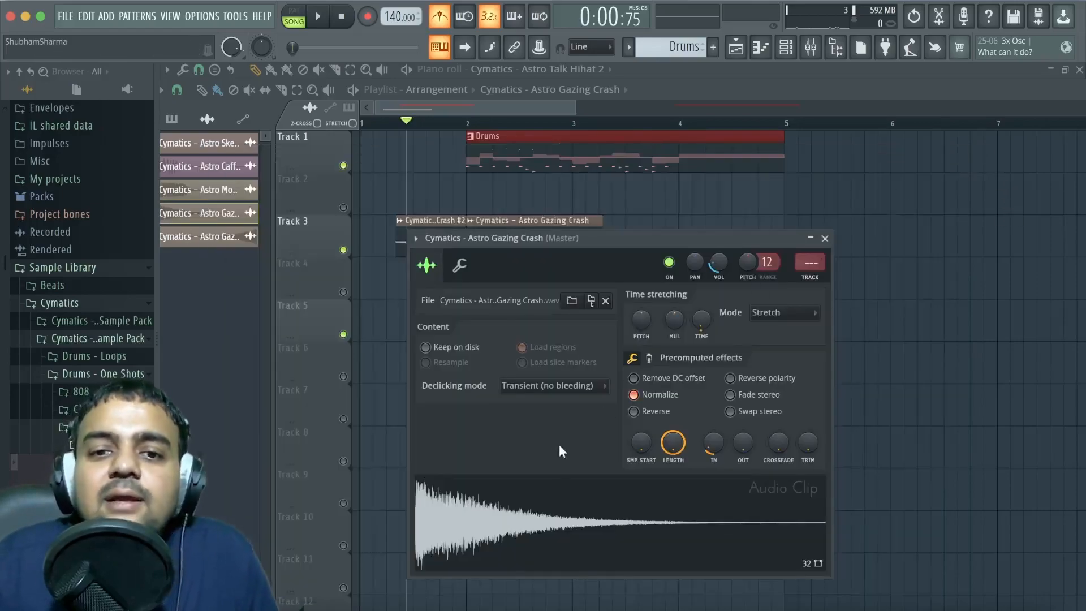
# - Close and reopen the original crash clip's settings, and place the window below the Track 3 clips
pyautogui.moveTo(494, 243); pyautogui.dragTo(490, 279)
pyautogui.click(823, 274)
pyautogui.doubleClick(490, 249)
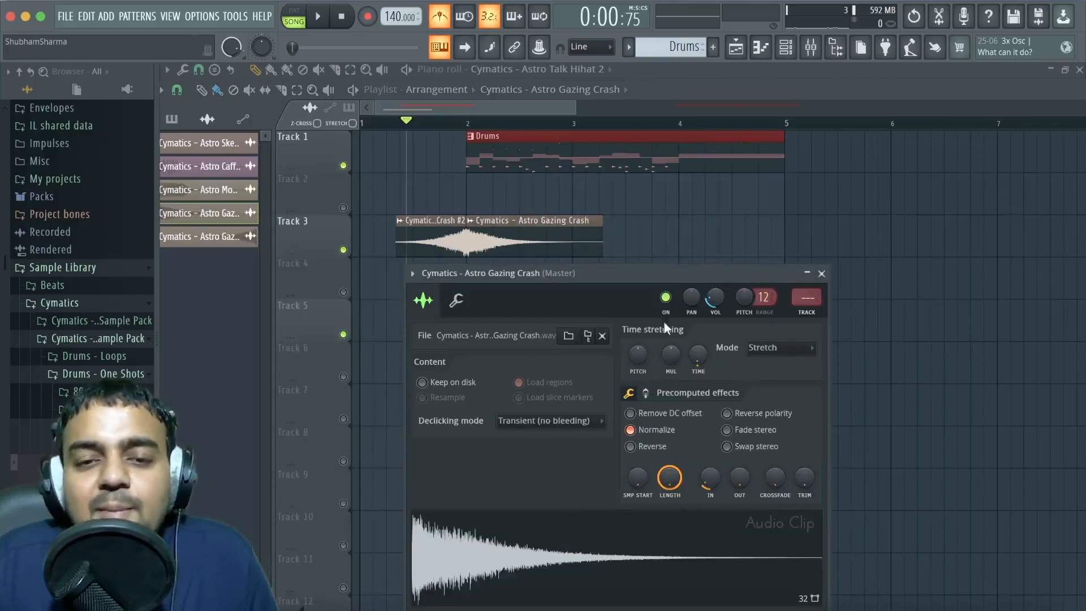
pyautogui.moveTo(614, 277); pyautogui.dragTo(813, 185)
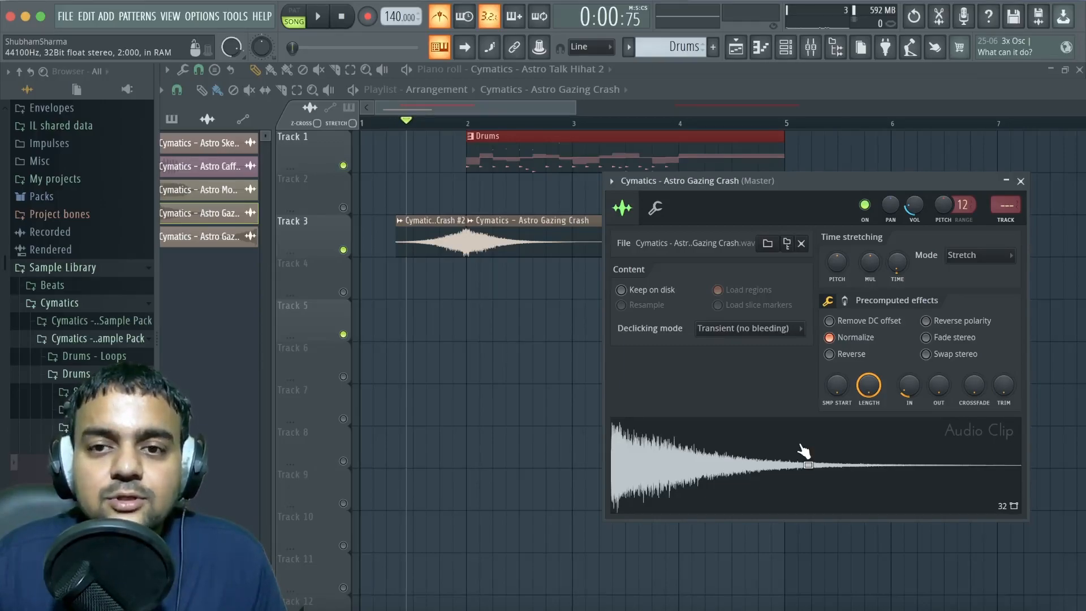
pyautogui.moveTo(797, 174); pyautogui.dragTo(661, 261)
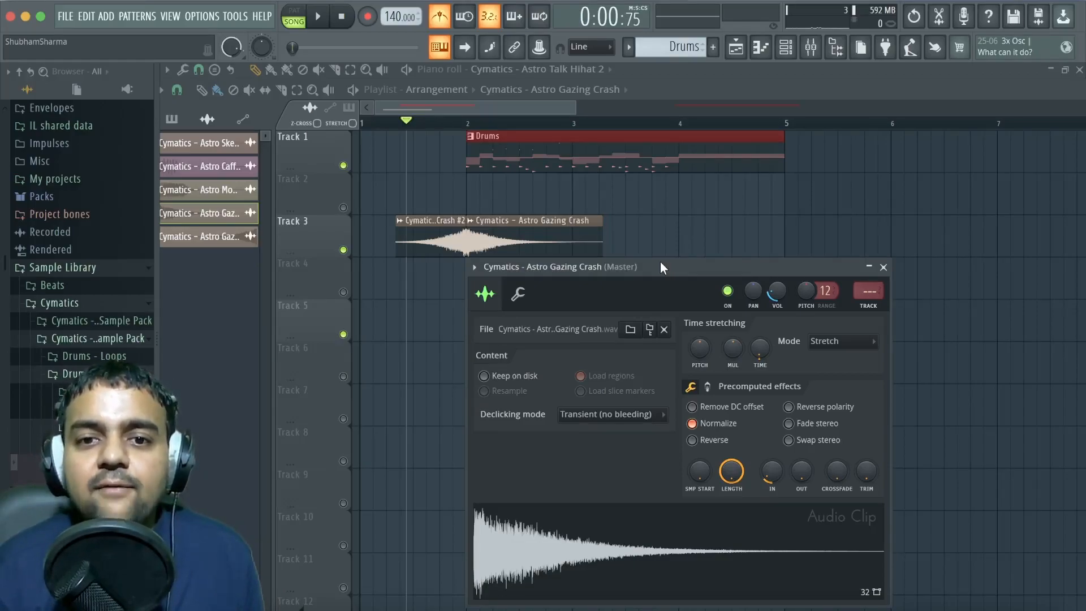
pyautogui.moveTo(660, 263); pyautogui.dragTo(662, 261)
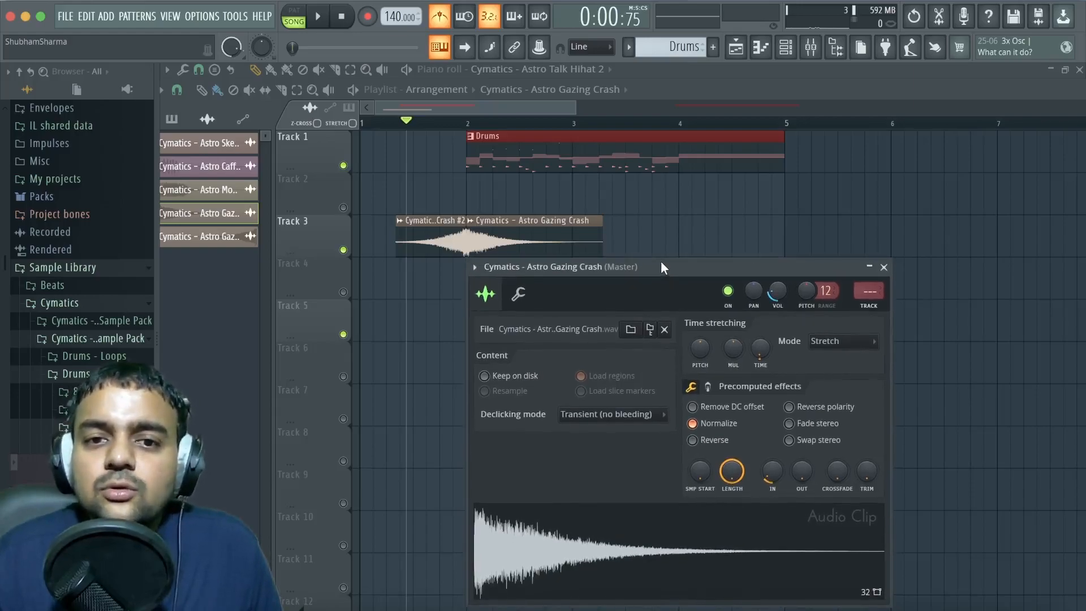